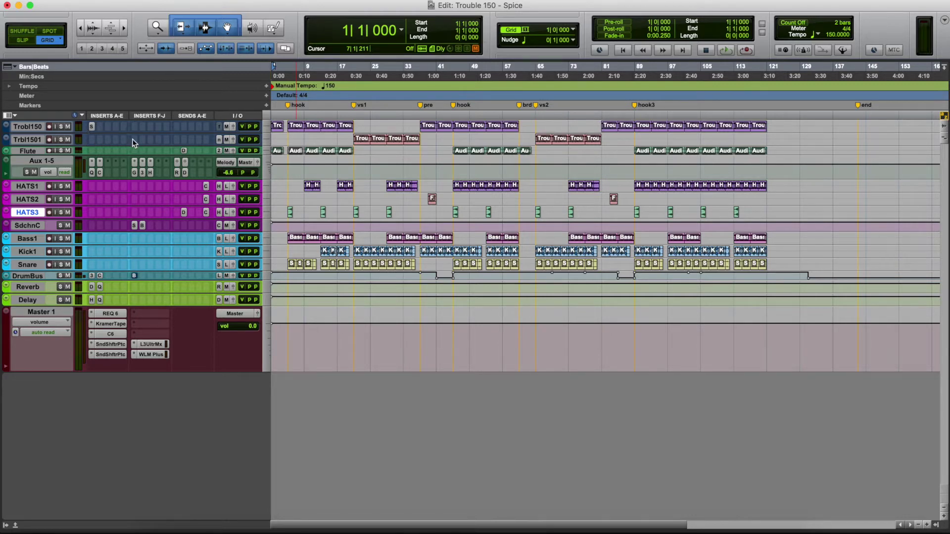
# Enlarge the two Trouble 150 tracks, audition the first vs1 clip of Trouble150.dp1 in solo, and clear the solo.
pyautogui.moveTo(117, 132); pyautogui.dragTo(118, 179)
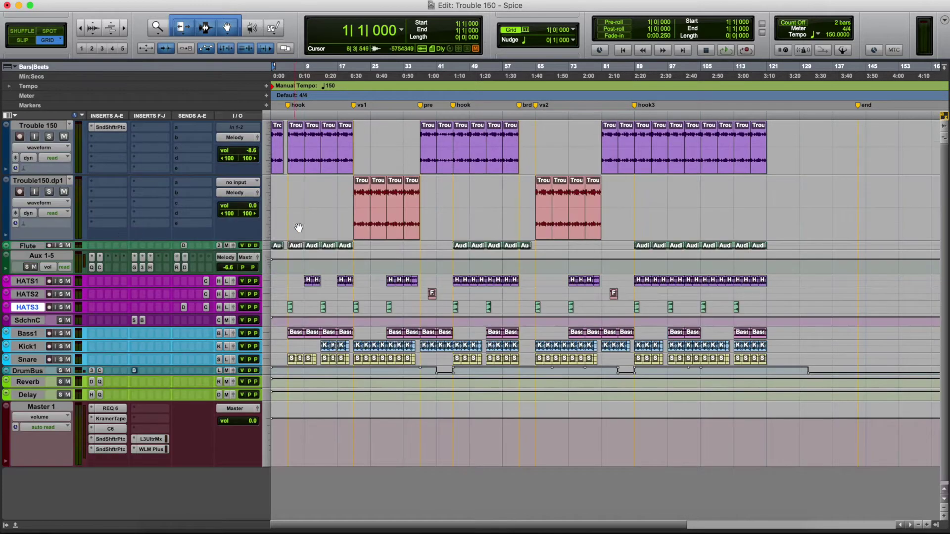
pyautogui.click(365, 223)
pyautogui.hotkey('shift', 's')
pyautogui.press('space')
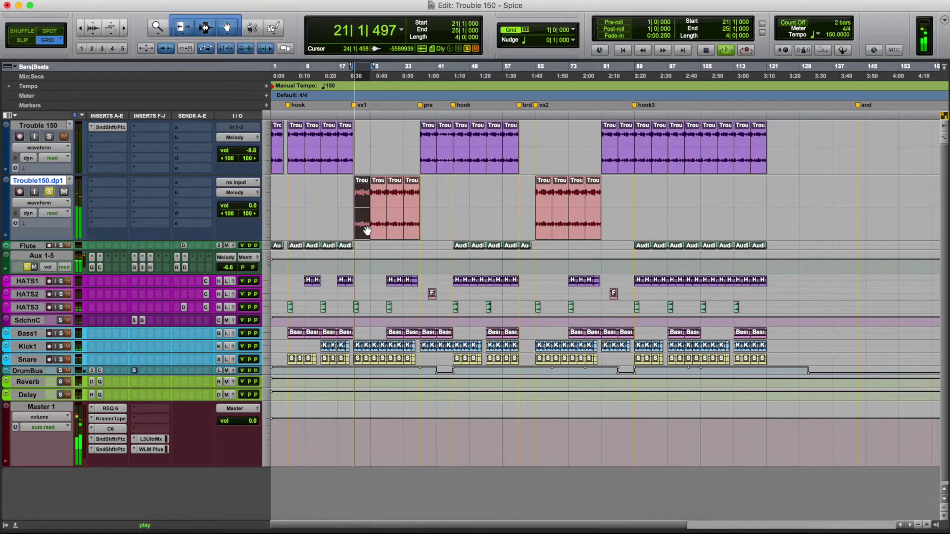
pyautogui.press('space')
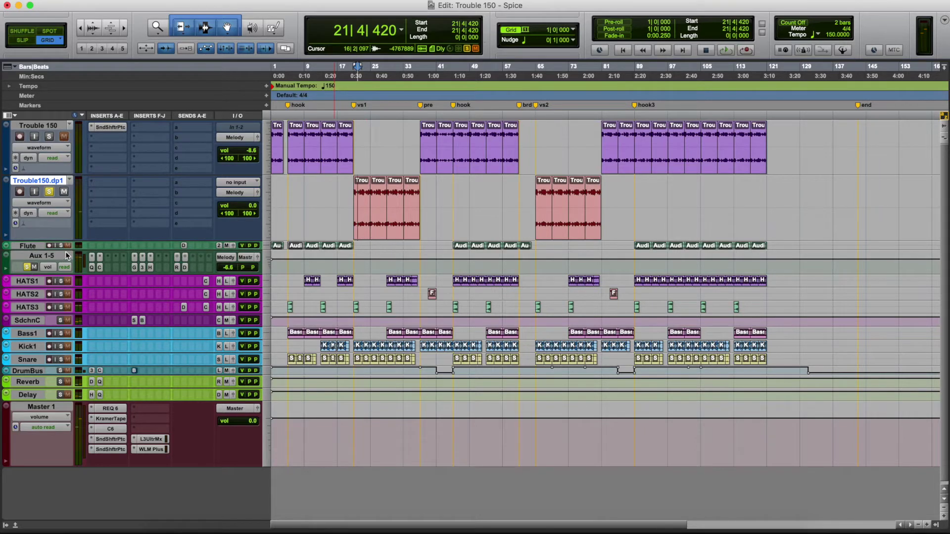
pyautogui.click(27, 267)
pyautogui.click(50, 192)
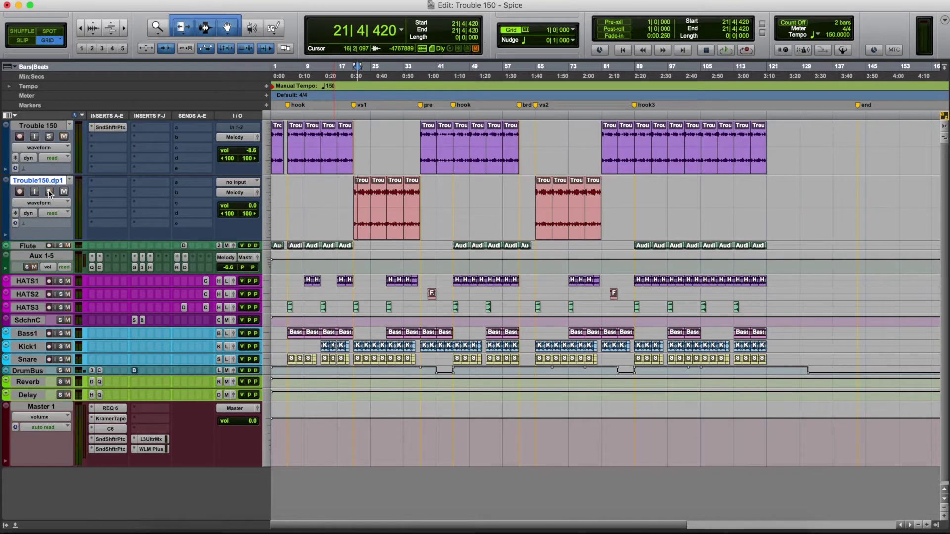
# Solo the Trouble 150 track and play its first hook clip from bar 5.
pyautogui.click(295, 167)
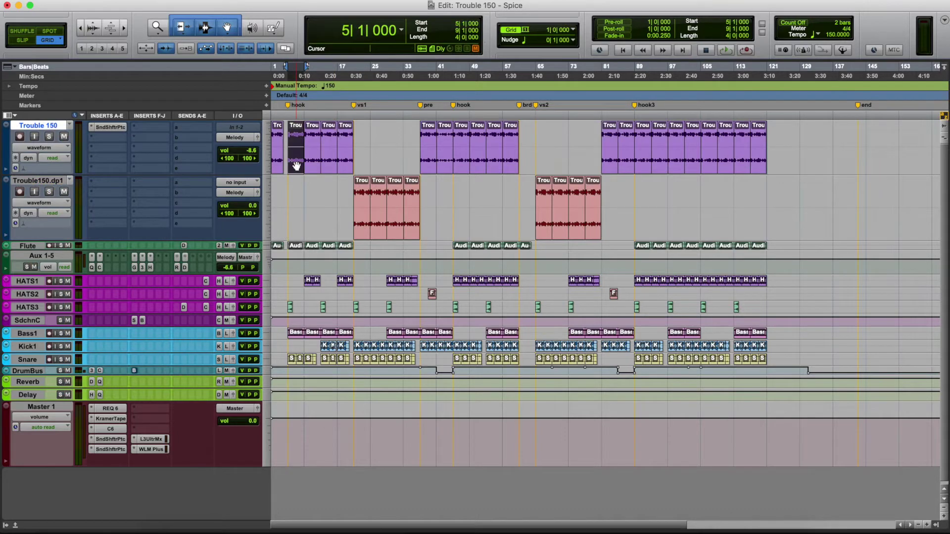
pyautogui.click(26, 267)
pyautogui.click(49, 136)
pyautogui.press('space')
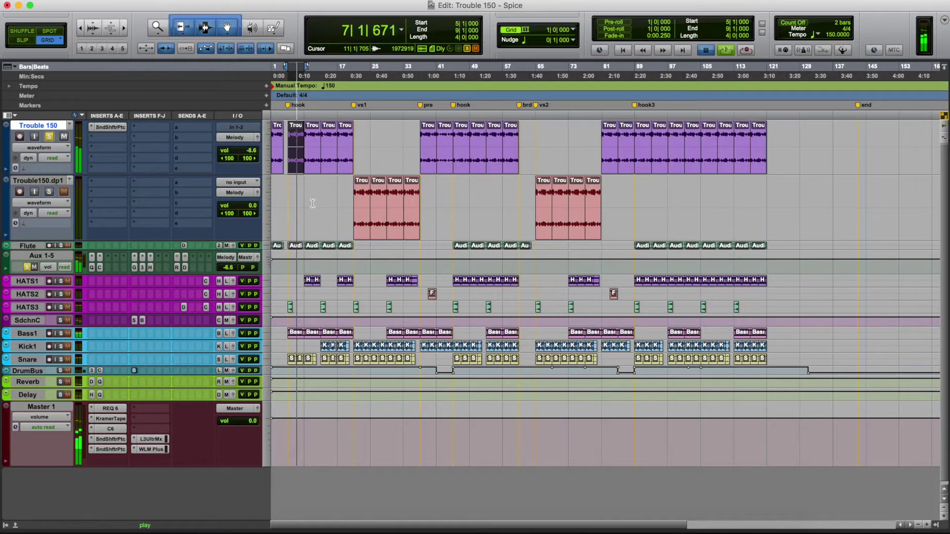
pyautogui.press('space')
# Solo Trouble150.dp1 alongside Trouble 150 and compare the bar 5 hook clip with the bar 25 verse clip by ear.
pyautogui.click(377, 228)
pyautogui.hotkey('shift', 's')
pyautogui.click(296, 161)
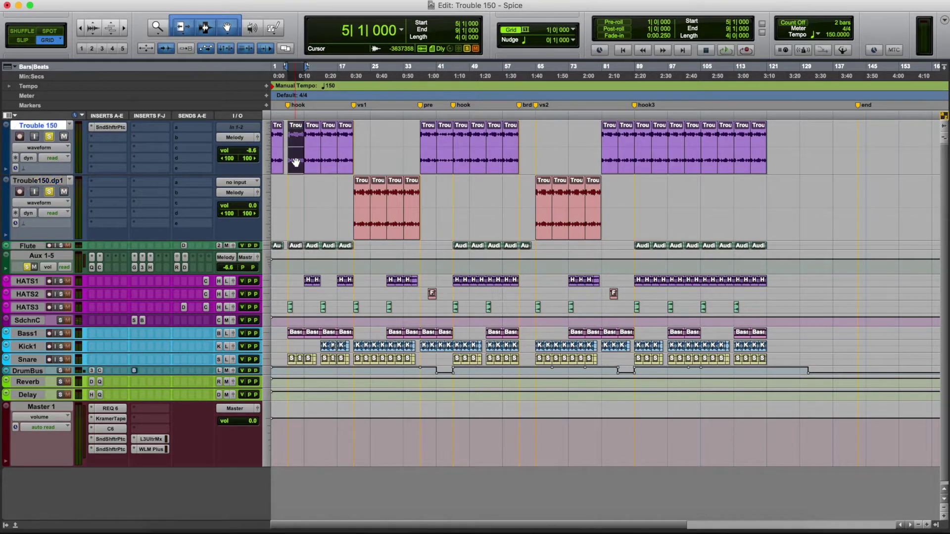
pyautogui.press('space')
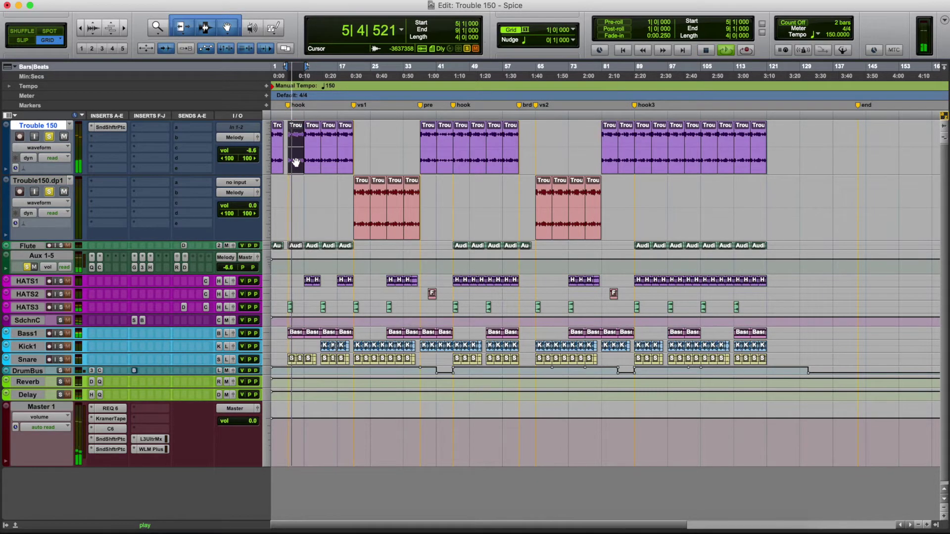
pyautogui.press('space')
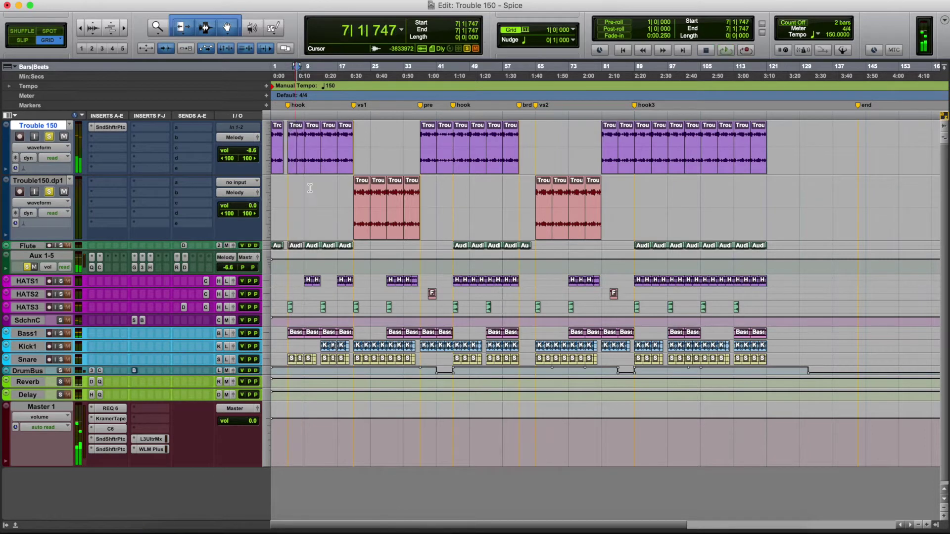
pyautogui.click(377, 227)
pyautogui.press('space')
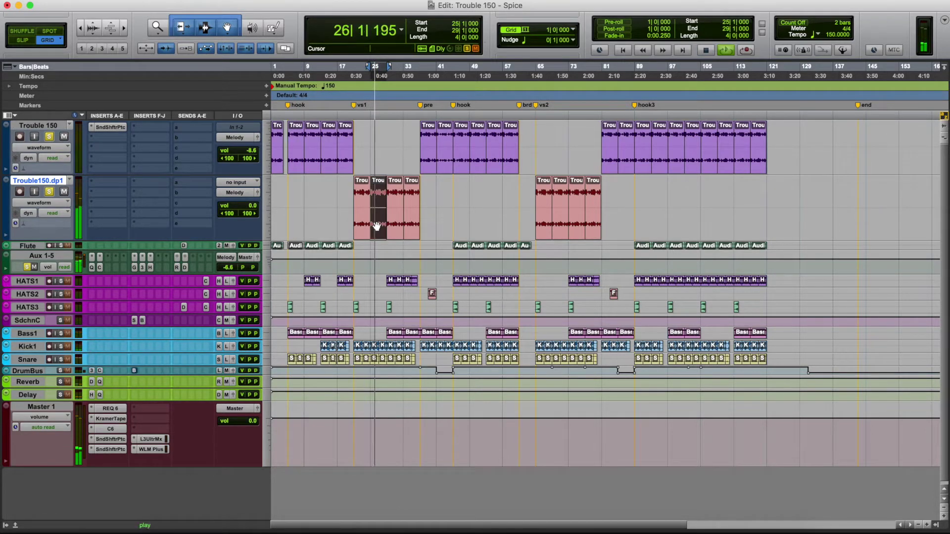
pyautogui.press('space')
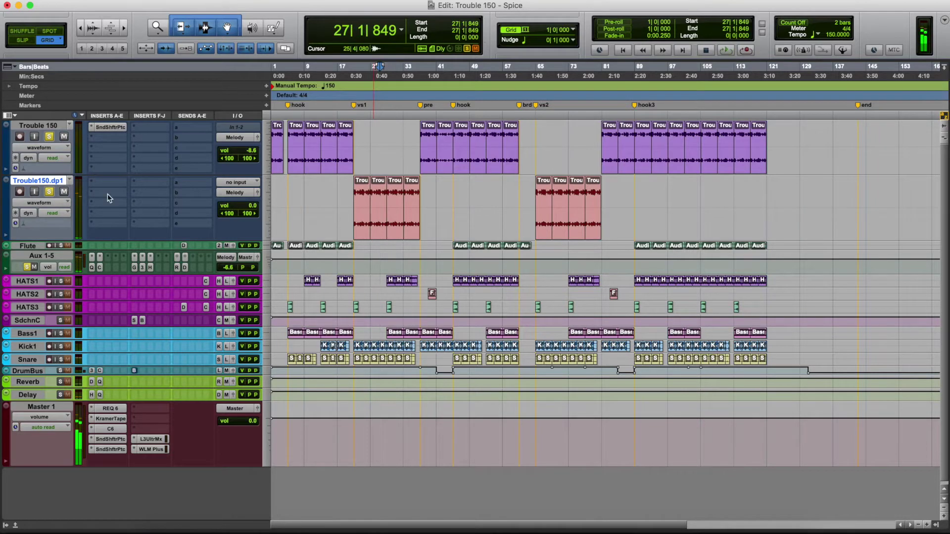
# Unsolo Trouble 150, enlarge the Flute track and audition its hook clips from bars 17 and 13, and clear the remaining solos.
pyautogui.click(50, 136)
pyautogui.moveTo(34, 251); pyautogui.dragTo(34, 297)
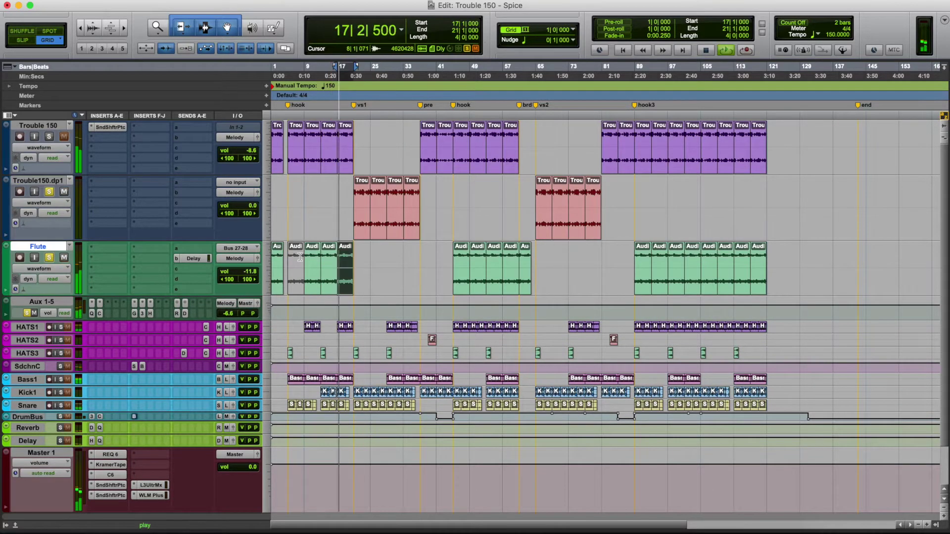
pyautogui.press('space')
pyautogui.click(330, 288)
pyautogui.press('space')
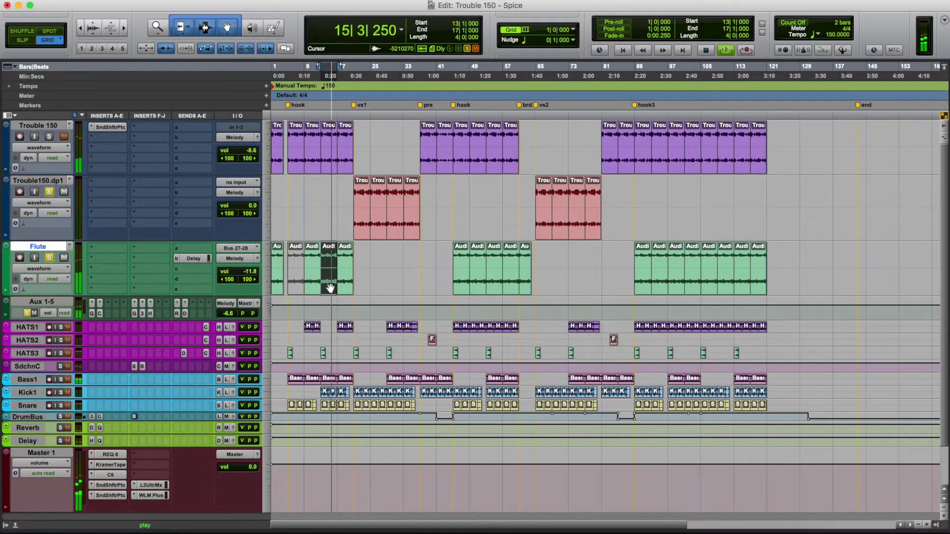
pyautogui.press('space')
pyautogui.click(49, 257)
pyautogui.click(49, 192)
# Open the track list, show the hidden Inst 1 track in the session and enlarge it.
pyautogui.click(6, 525)
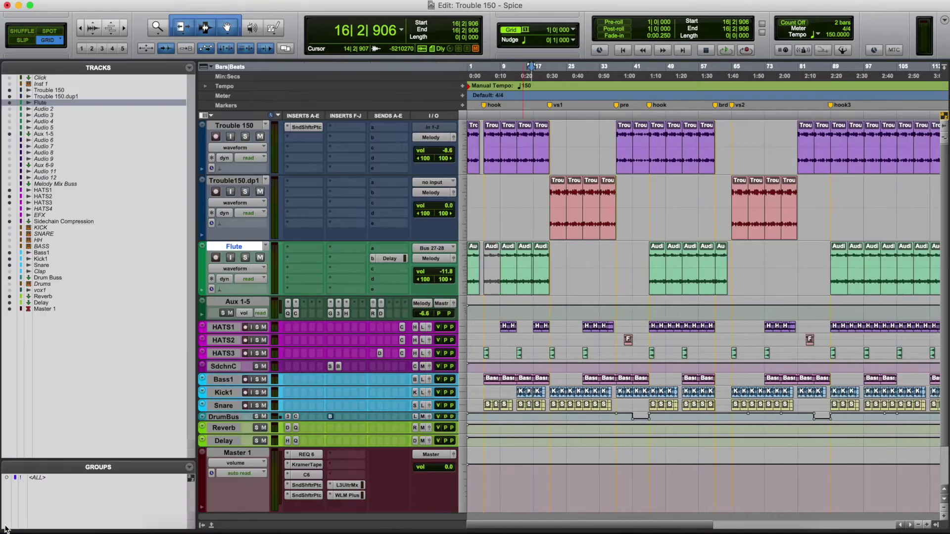
pyautogui.click(56, 84)
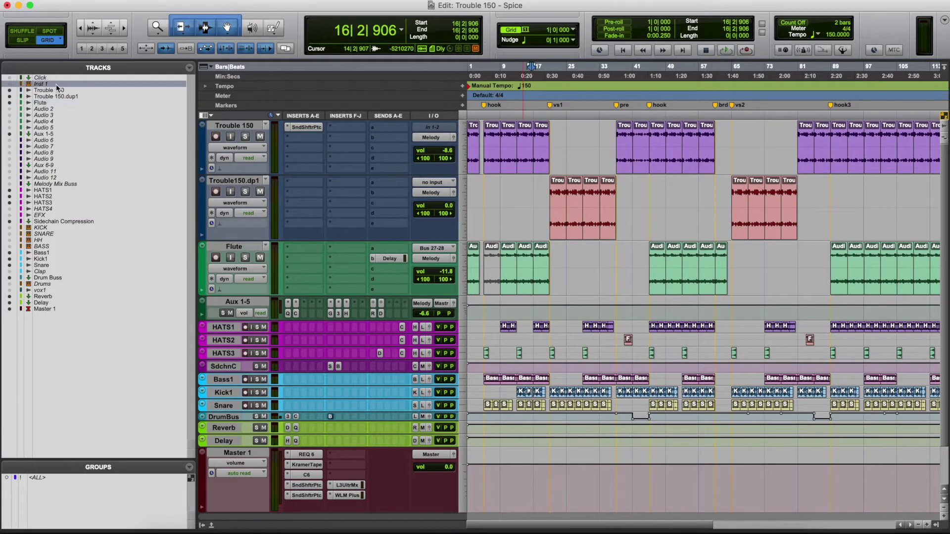
pyautogui.rightClick(56, 84)
pyautogui.click(92, 99)
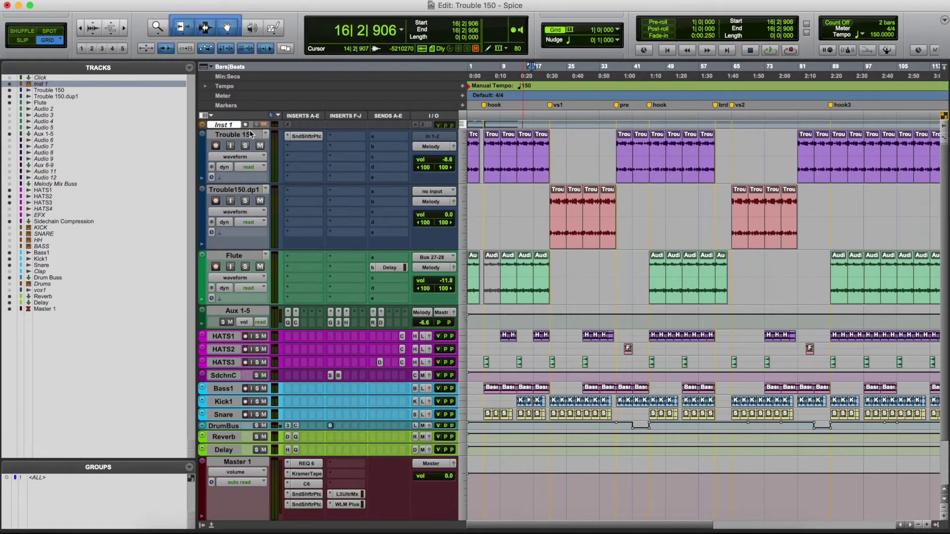
pyautogui.moveTo(247, 127); pyautogui.dragTo(266, 307)
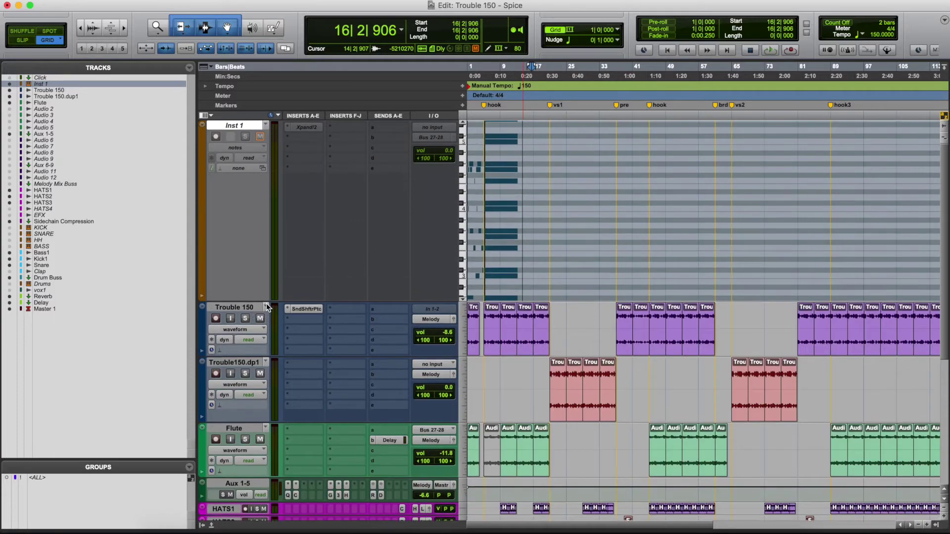
# Return to the session start, make the Inst 1 track active and inspect its Xpand!2 instrument settings.
pyautogui.press('t')
pyautogui.press('t')
pyautogui.press('t')
pyautogui.press('t')
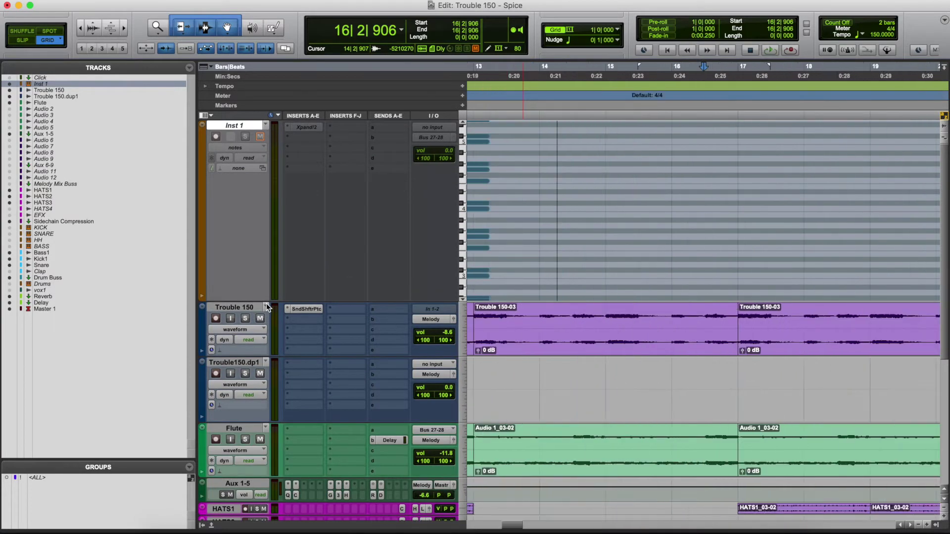
pyautogui.press('Return')
pyautogui.rightClick(249, 125)
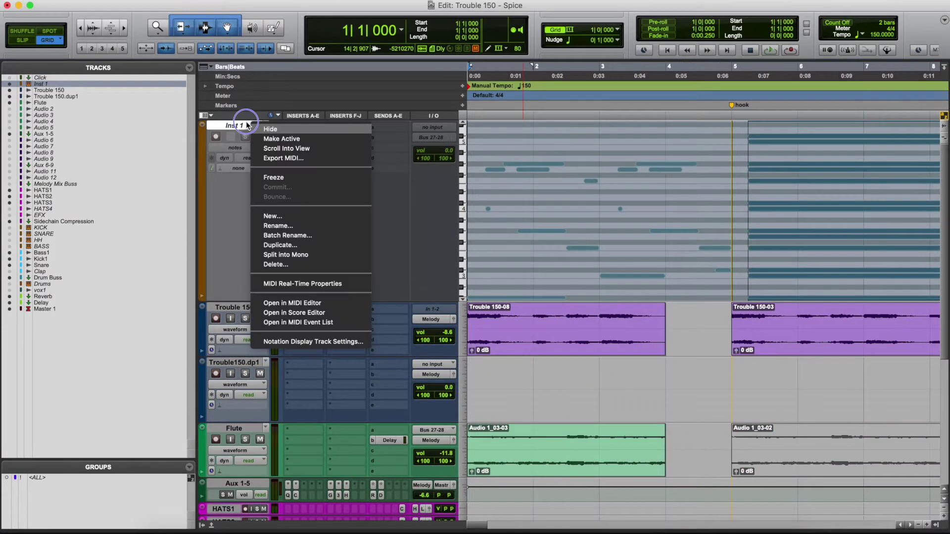
pyautogui.click(288, 137)
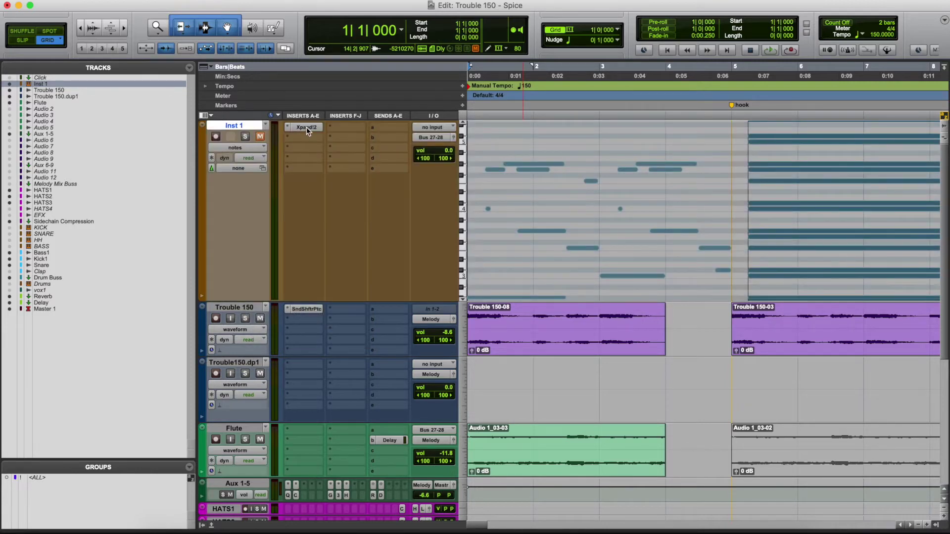
pyautogui.click(306, 128)
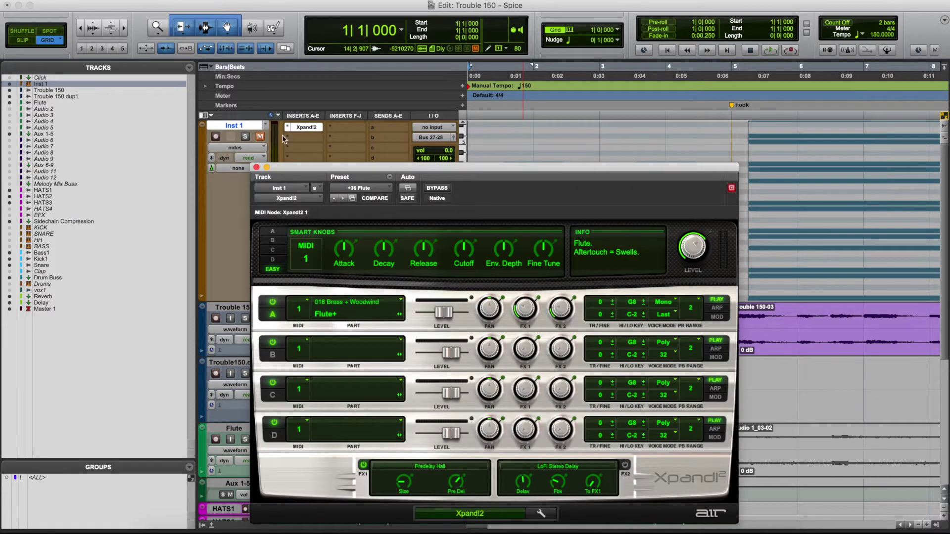
pyautogui.click(256, 167)
# Solo Inst 1, route its output to Master, enlarge the track and play its MIDI melody from bar 1.
pyautogui.click(245, 136)
pyautogui.click(417, 140)
pyautogui.click(500, 143)
pyautogui.moveTo(435, 301); pyautogui.dragTo(436, 472)
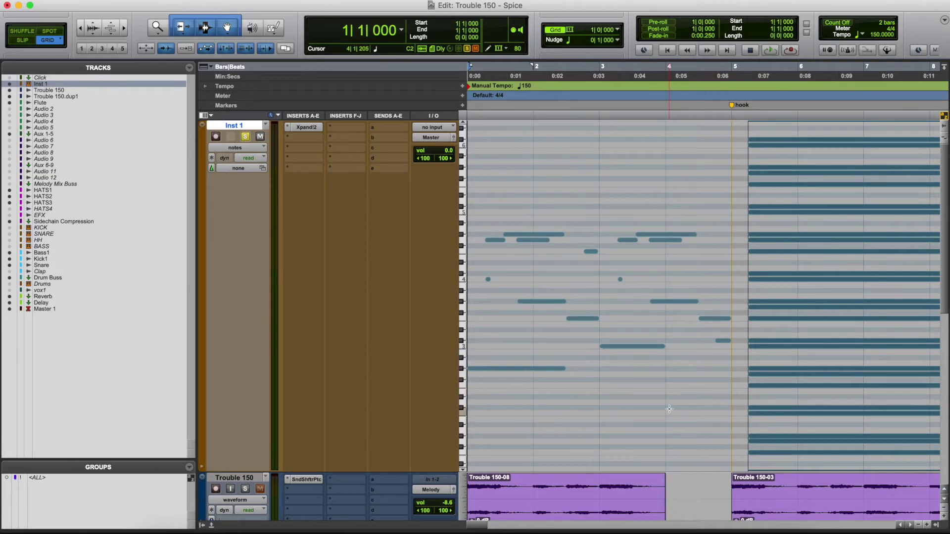
pyautogui.press('space')
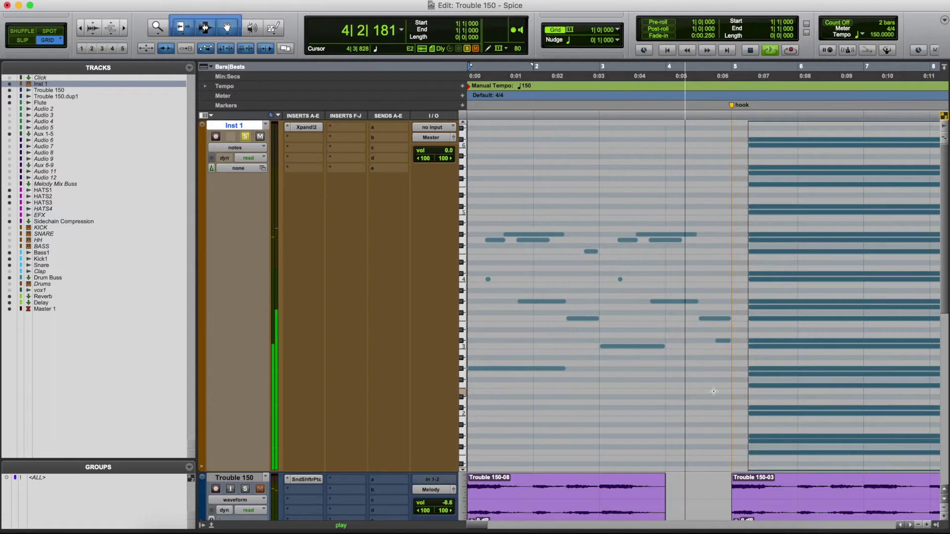
pyautogui.press('space')
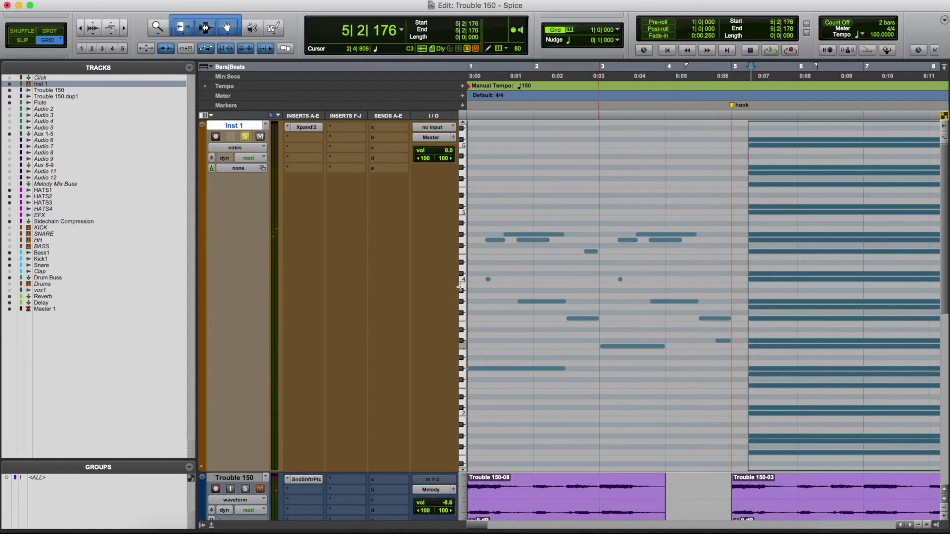
# Hide and deactivate the Inst 1 track, and reduce the height of the Trouble 150 track.
pyautogui.rightClick(247, 129)
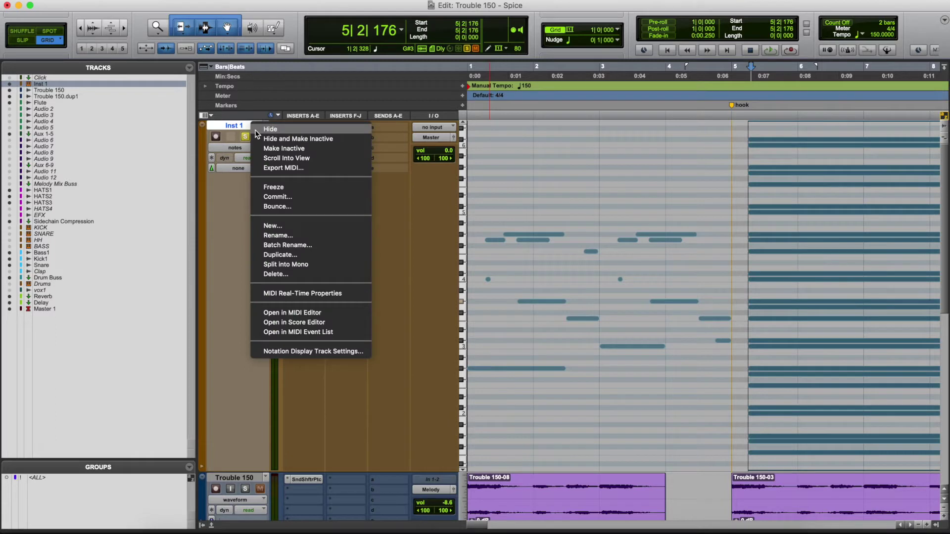
pyautogui.click(280, 140)
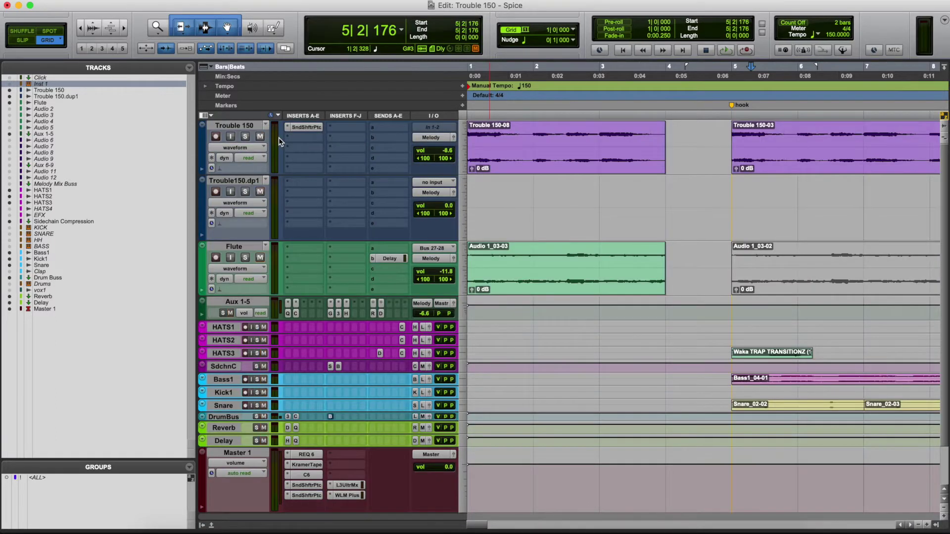
pyautogui.rightClick(143, 170)
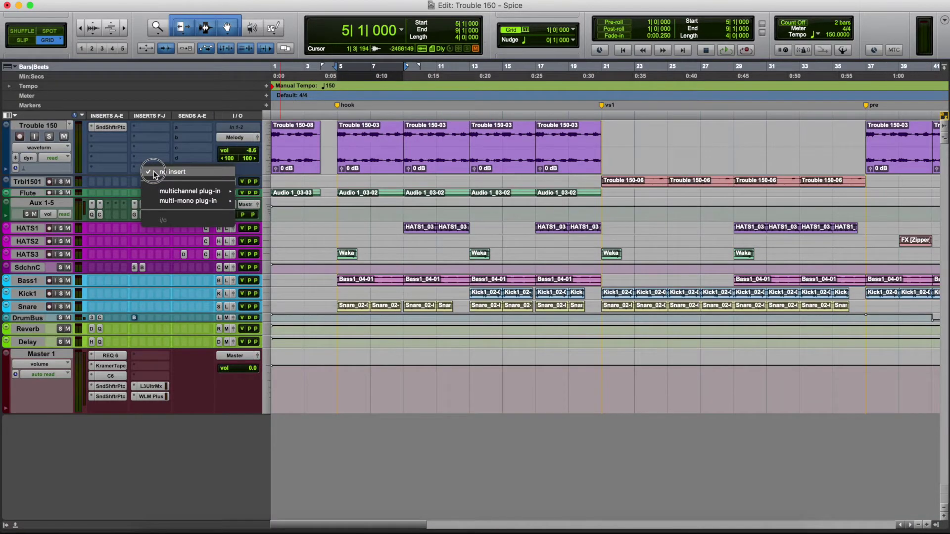
pyautogui.click(145, 174)
pyautogui.moveTo(128, 175); pyautogui.dragTo(128, 163)
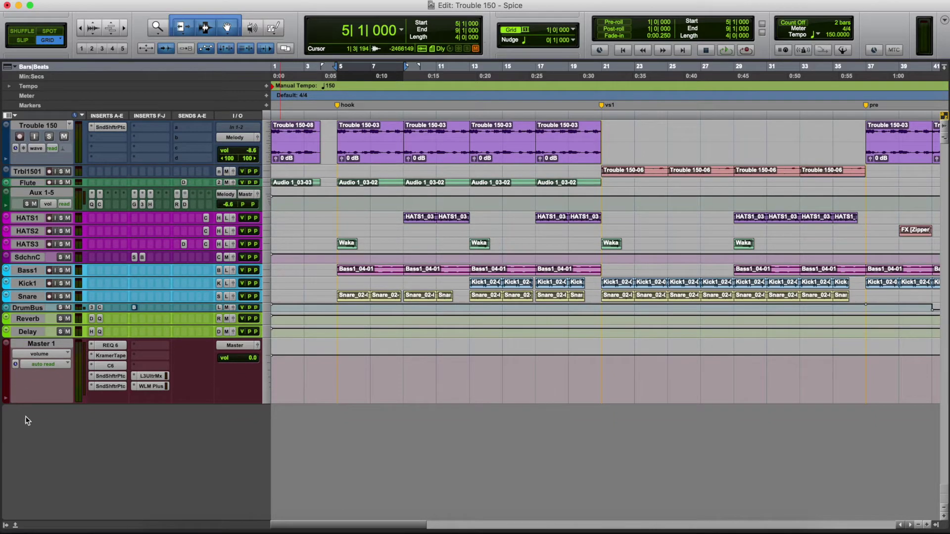
# Show the hidden KICK, SNARE, HH and BASS instrument tracks from the track list and enlarge the BASS track.
pyautogui.click(7, 526)
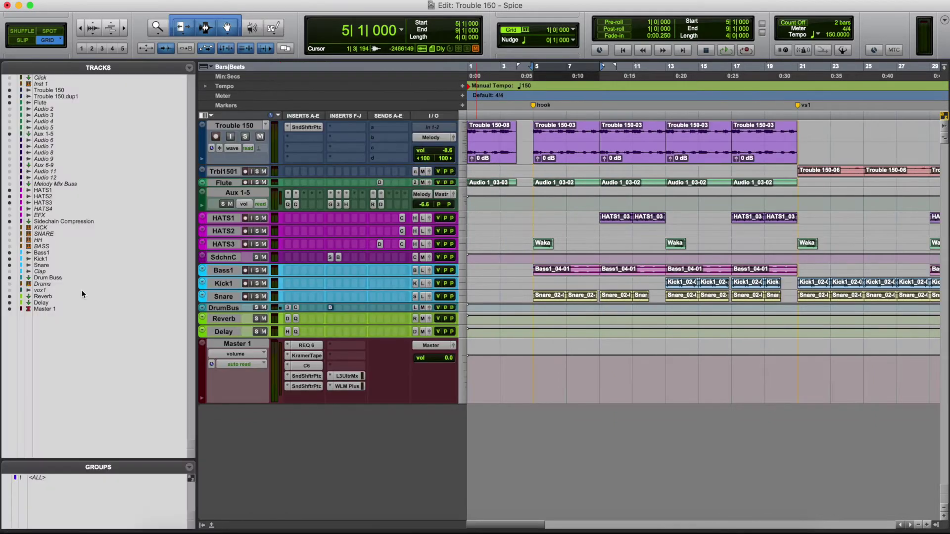
pyautogui.click(60, 228)
pyautogui.keyDown('shift'); pyautogui.click(56, 247); pyautogui.keyUp('shift')
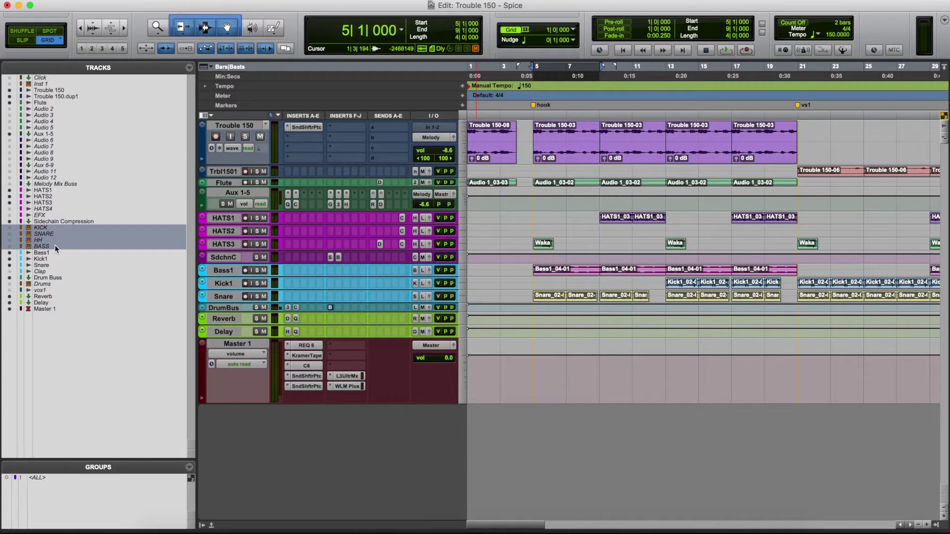
pyautogui.rightClick(56, 247)
pyautogui.click(101, 254)
pyautogui.click(345, 359)
pyautogui.moveTo(343, 357); pyautogui.dragTo(343, 414)
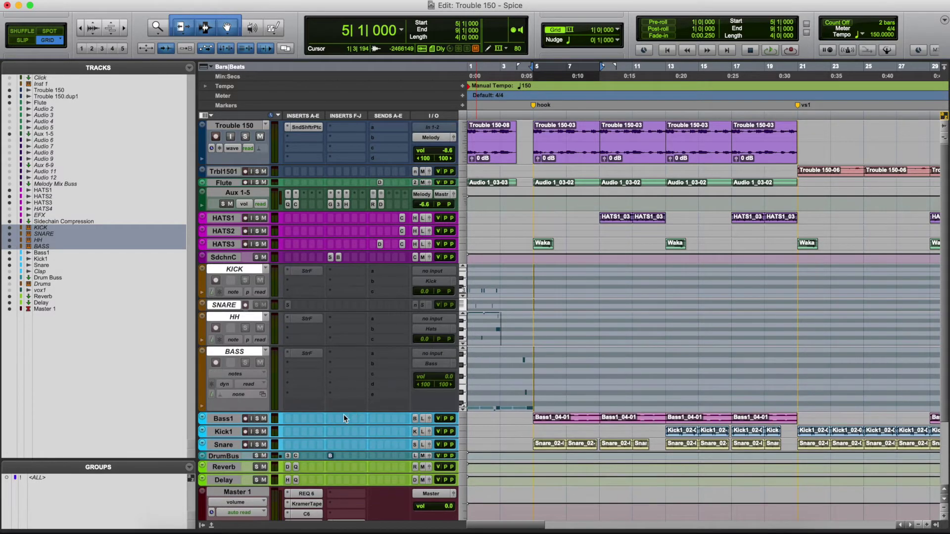
# Make the KICK, SNARE, HH and BASS tracks active and enlarge the SNARE track.
pyautogui.rightClick(248, 274)
pyautogui.click(274, 283)
pyautogui.moveTo(345, 312); pyautogui.dragTo(346, 363)
pyautogui.press('t')
pyautogui.press('t')
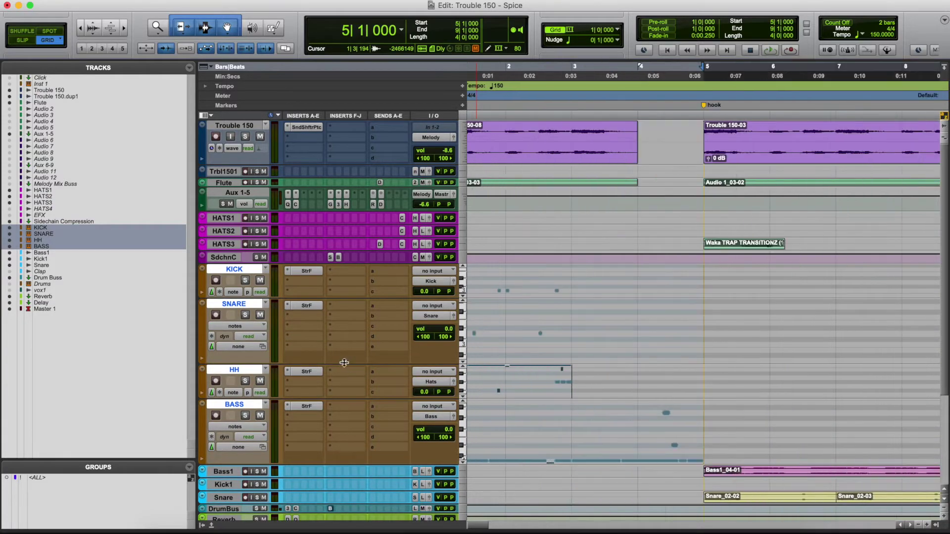
# Hide the track list and bring the opening BASS and HH MIDI notes into view within their tracks.
pyautogui.click(202, 526)
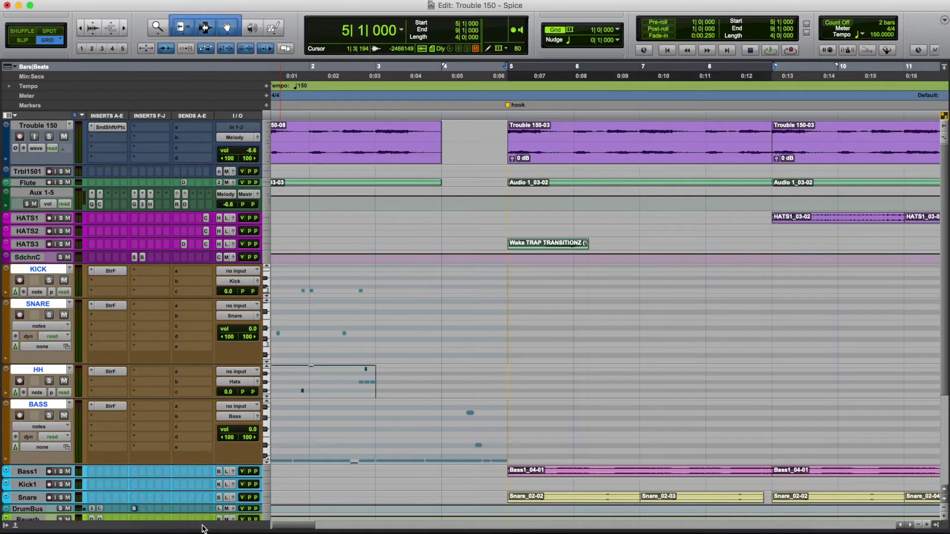
pyautogui.scroll(-3, 265, 439)
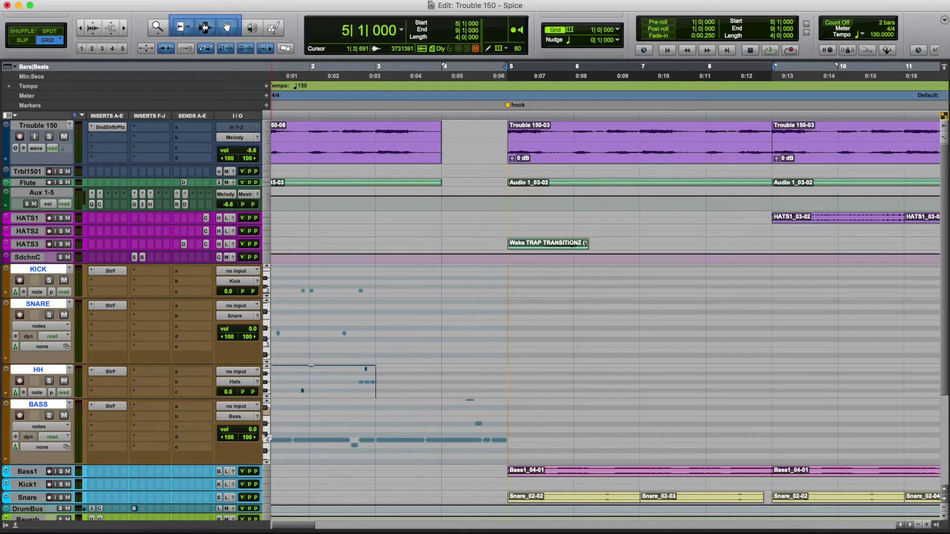
pyautogui.scroll(2, 267, 386)
pyautogui.scroll(-2, 267, 387)
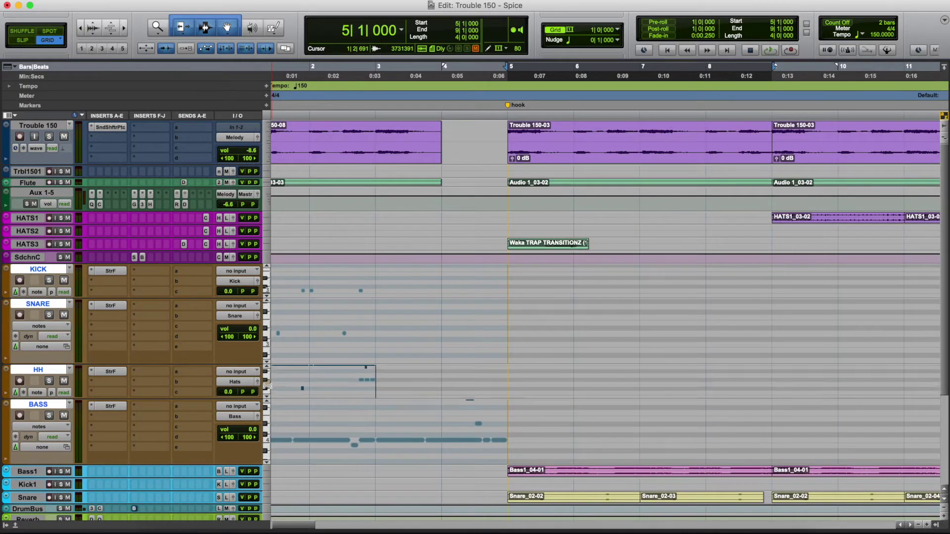
# Bring the remaining HH MIDI notes into view, enlarge the HH track and return the timeline view to bar 1.
pyautogui.scroll(2, 267, 387)
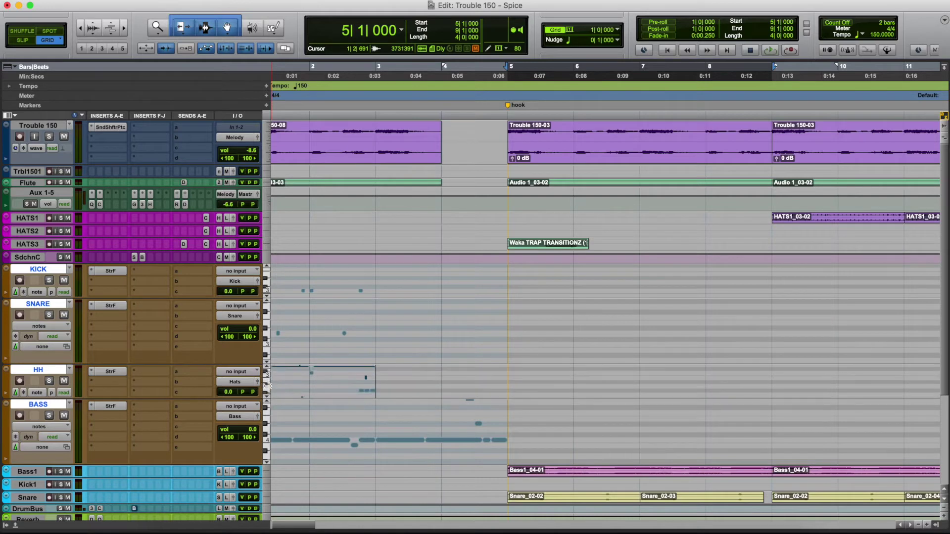
pyautogui.moveTo(228, 398); pyautogui.dragTo(232, 440)
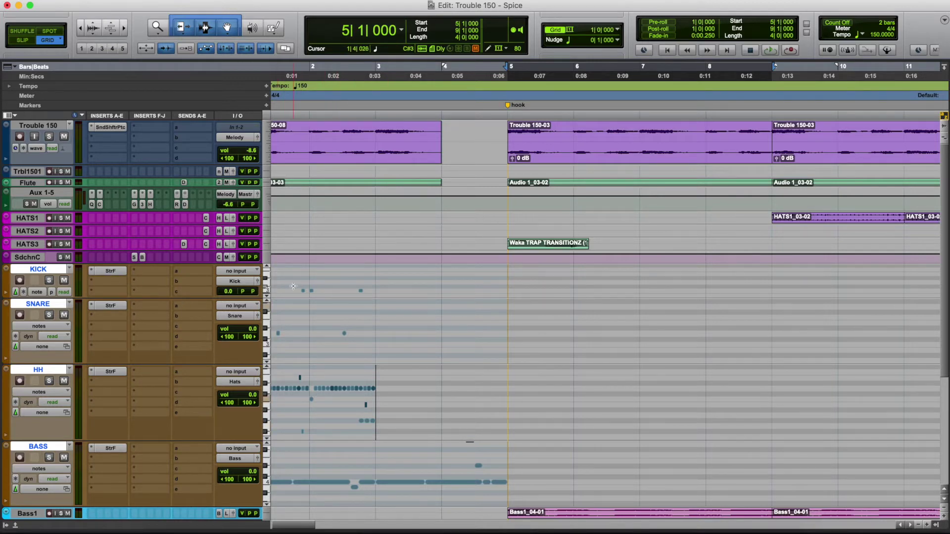
pyautogui.hscroll(-2, 293, 280)
# Hide and deactivate the KICK, SNARE, HH and BASS instrument tracks, and reduce the height of the Trouble 150 track.
pyautogui.rightClick(57, 271)
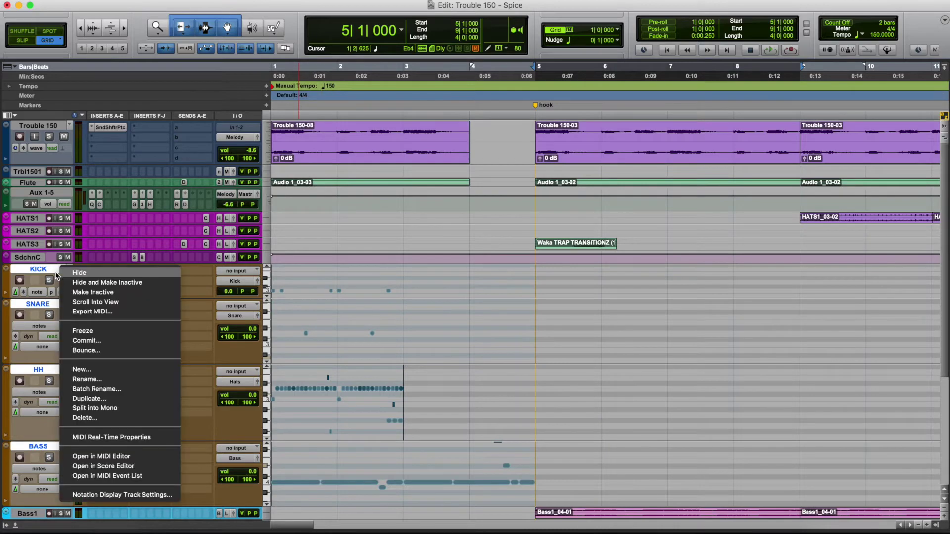
pyautogui.click(98, 284)
pyautogui.press('super+bracketleft')
pyautogui.press('super+bracketleft')
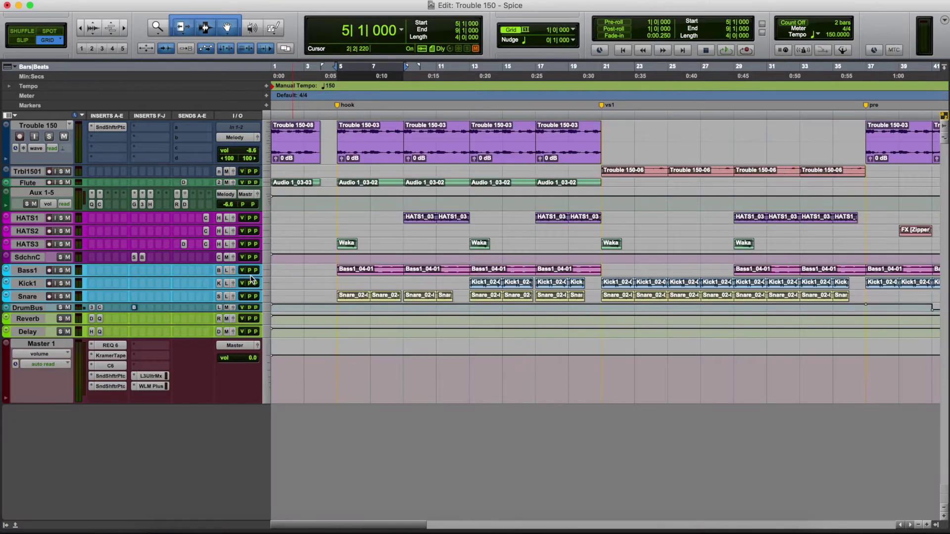
pyautogui.moveTo(161, 164); pyautogui.dragTo(162, 148)
# Play the arrangement from the start of the hook at bar 5 through the second half of the section.
pyautogui.press('Return')
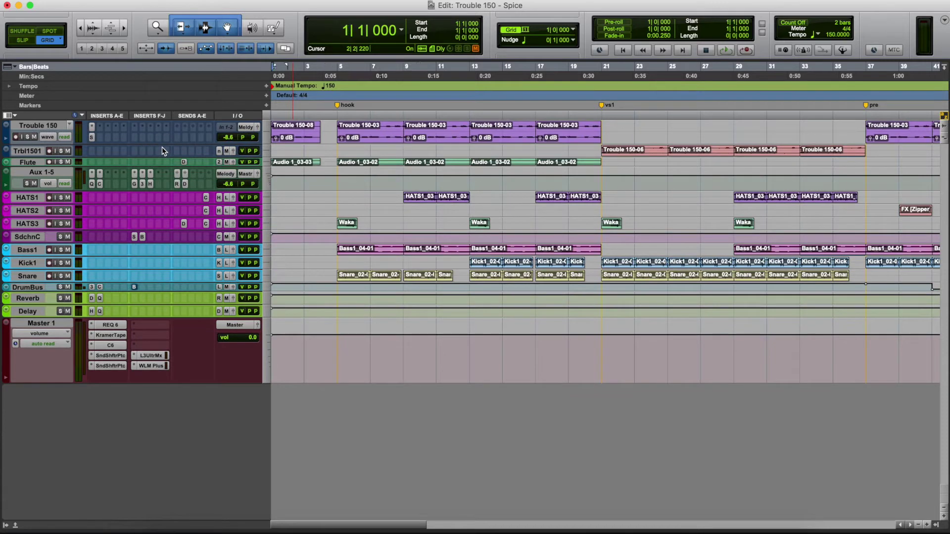
pyautogui.click(333, 196)
pyautogui.press('space')
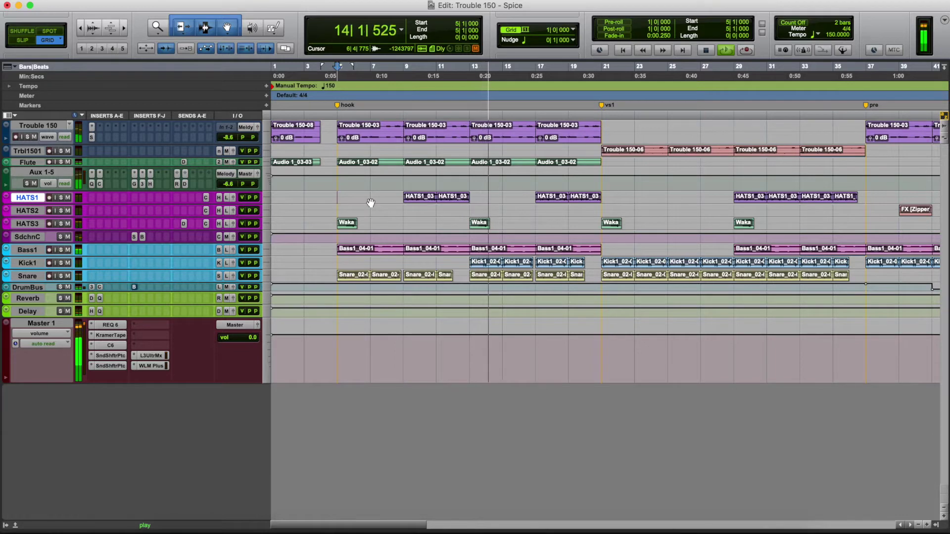
pyautogui.press('space')
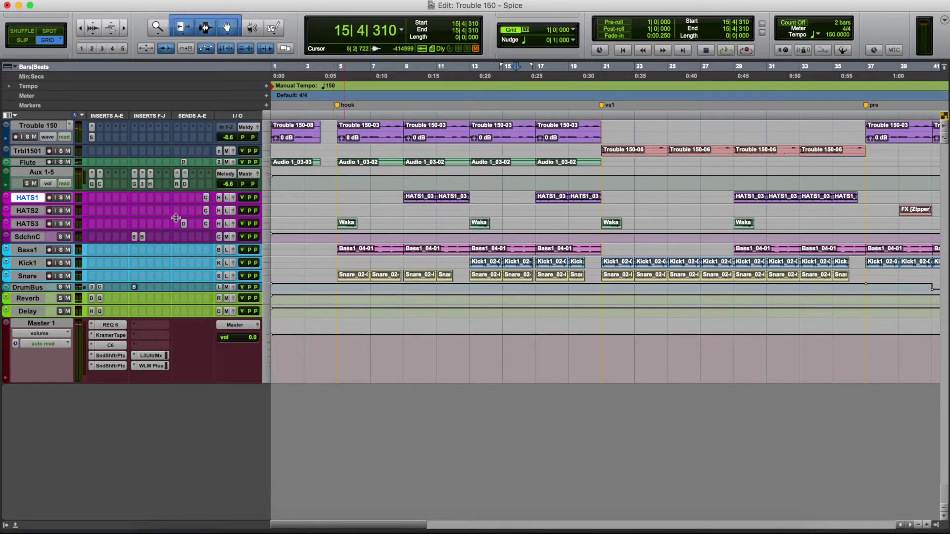
# Enlarge the SidechainCmprsn track and bypass its SoundShifter Pitch and Blue Cat's PatchWork inserts.
pyautogui.moveTo(165, 241); pyautogui.dragTo(166, 293)
pyautogui.keyDown('super'); pyautogui.click(147, 250); pyautogui.keyUp('super')
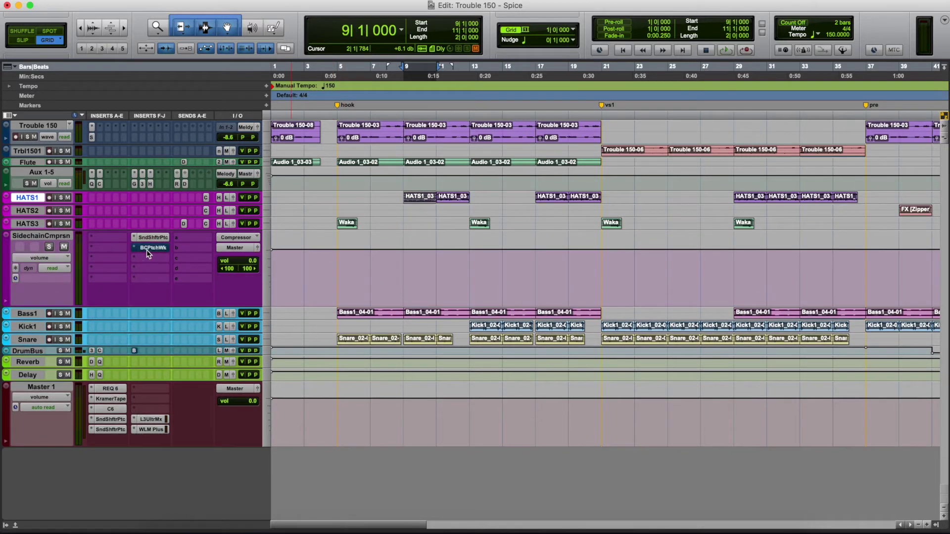
pyautogui.keyDown('super'); pyautogui.click(149, 239); pyautogui.keyUp('super')
# Audition the HATS1 clip at bar 9 with Aux 1-5 muted, and re-enable both inserts on the SidechainCmprsn track.
pyautogui.press('space')
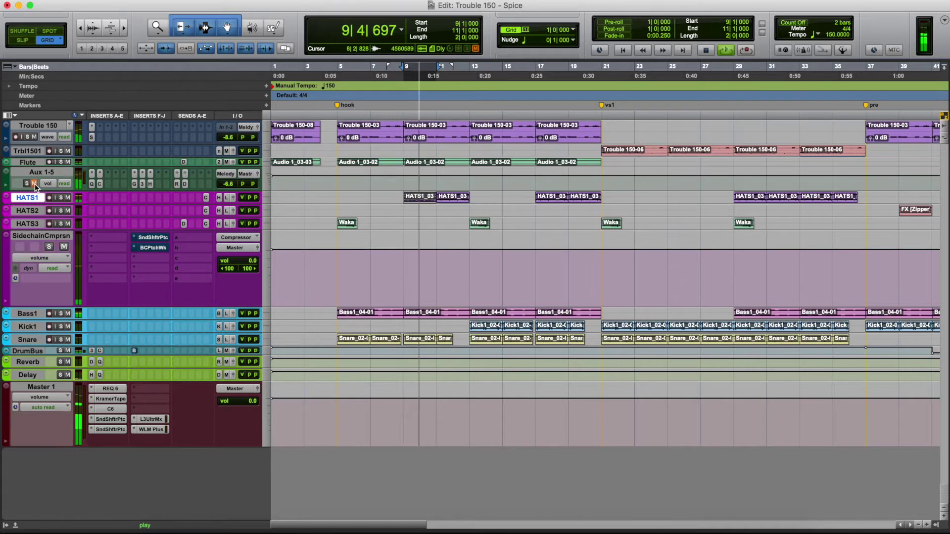
pyautogui.press('space')
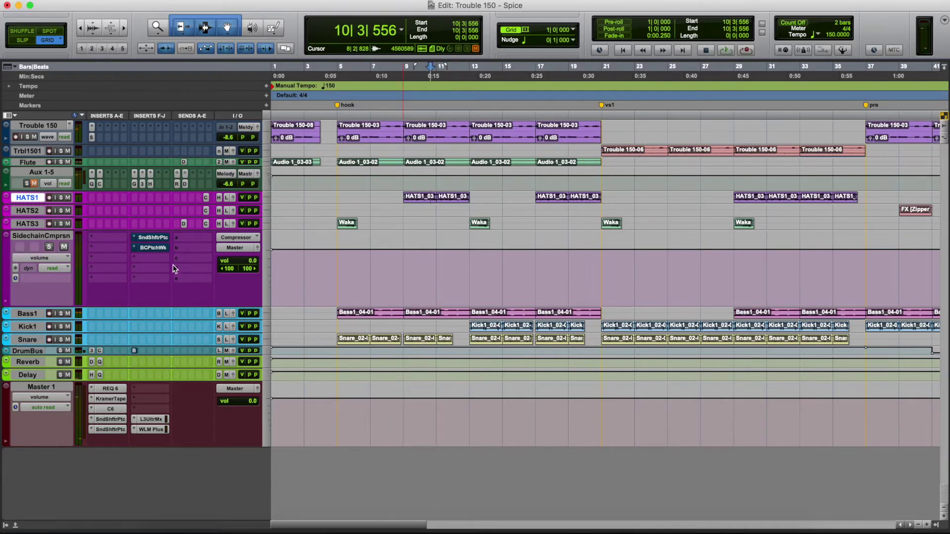
pyautogui.keyDown('super'); pyautogui.click(153, 242); pyautogui.keyUp('super')
pyautogui.keyDown('super'); pyautogui.click(156, 252); pyautogui.keyUp('super')
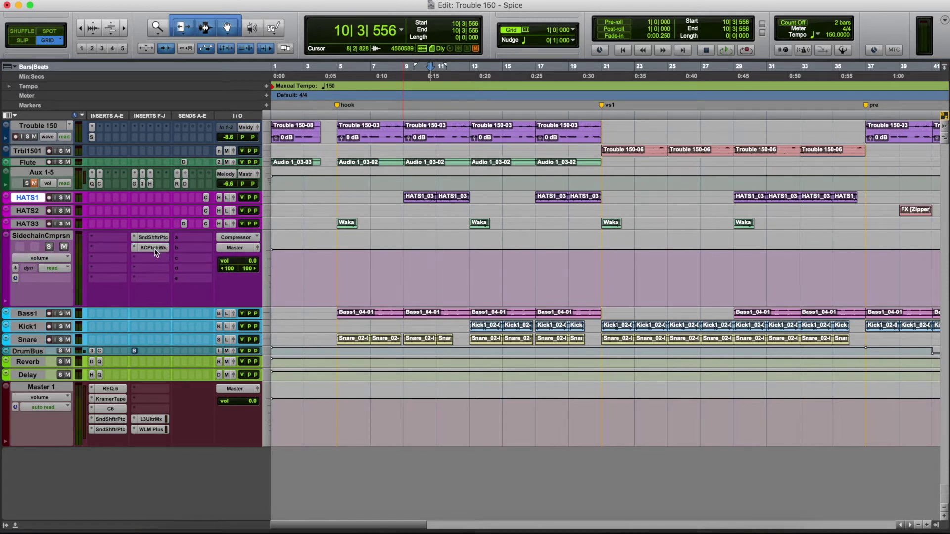
# Check the SoundShifter Pitch settings on SidechainCmprsn, and open the ShaperBox plug-in inside its PatchWork insert.
pyautogui.click(153, 238)
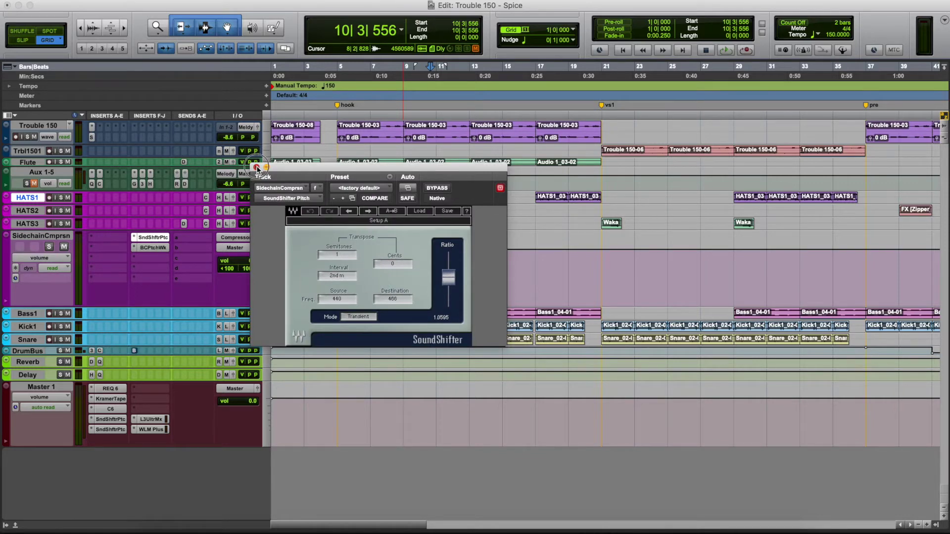
pyautogui.click(257, 167)
pyautogui.click(153, 248)
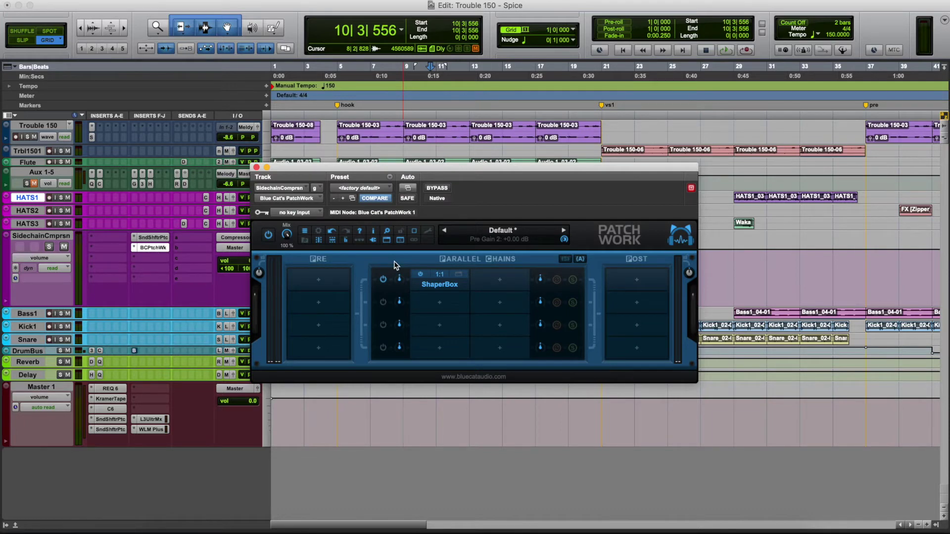
pyautogui.rightClick(447, 286)
pyautogui.click(468, 291)
pyautogui.moveTo(515, 413); pyautogui.dragTo(516, 85)
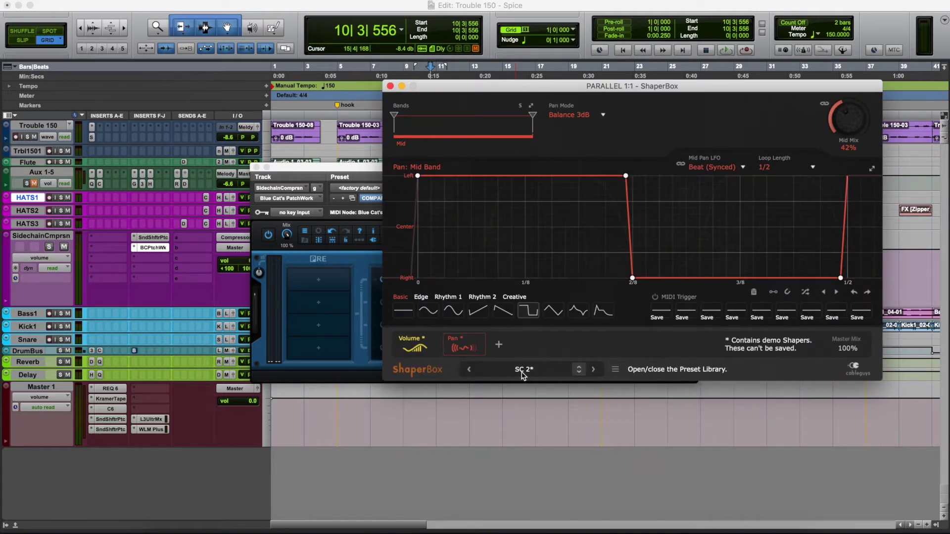
# Review ShaperBox's Volume and Pan shapers, and close the ShaperBox and PatchWork windows.
pyautogui.click(413, 340)
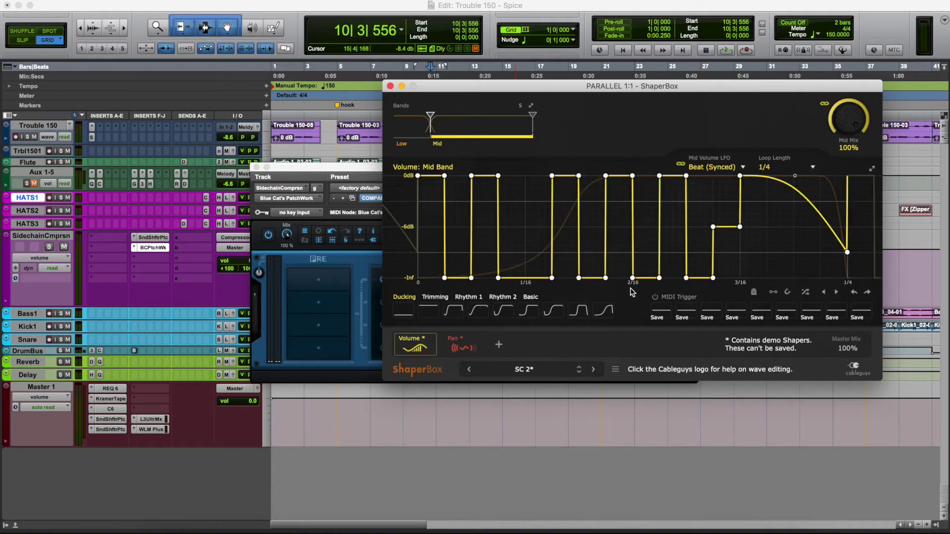
pyautogui.click(451, 340)
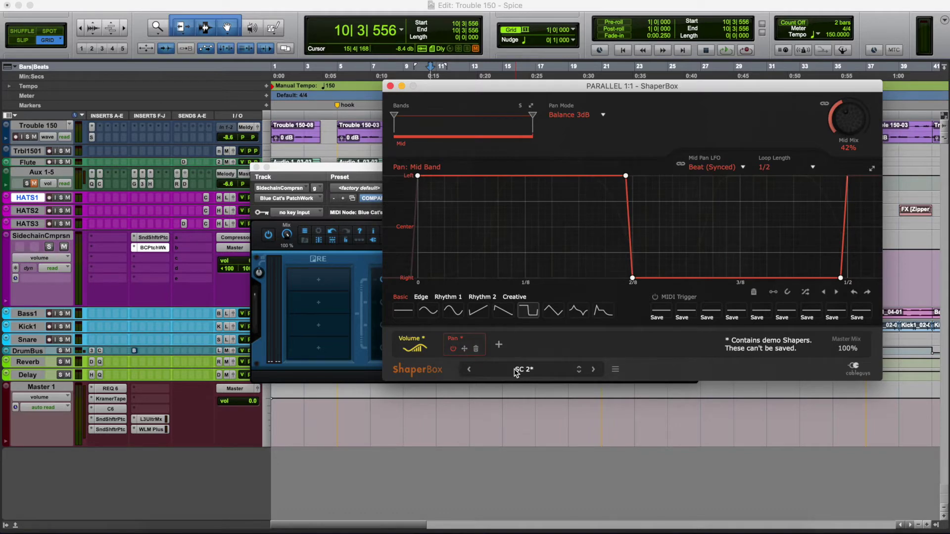
pyautogui.click(390, 87)
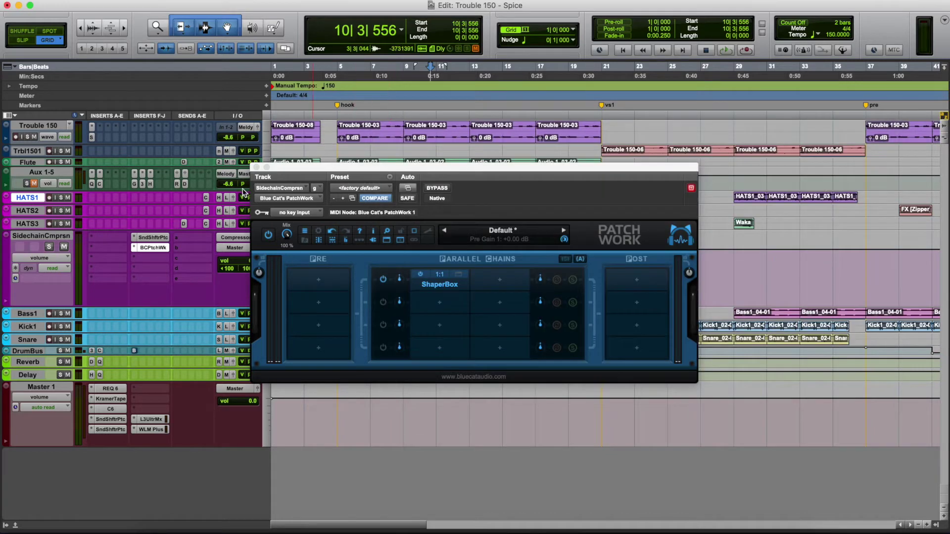
pyautogui.click(256, 168)
# Play the HATS1 clip at bar 9 twice with the sidechain inserts active, and unmute Aux 1-5.
pyautogui.click(428, 204)
pyautogui.press('space')
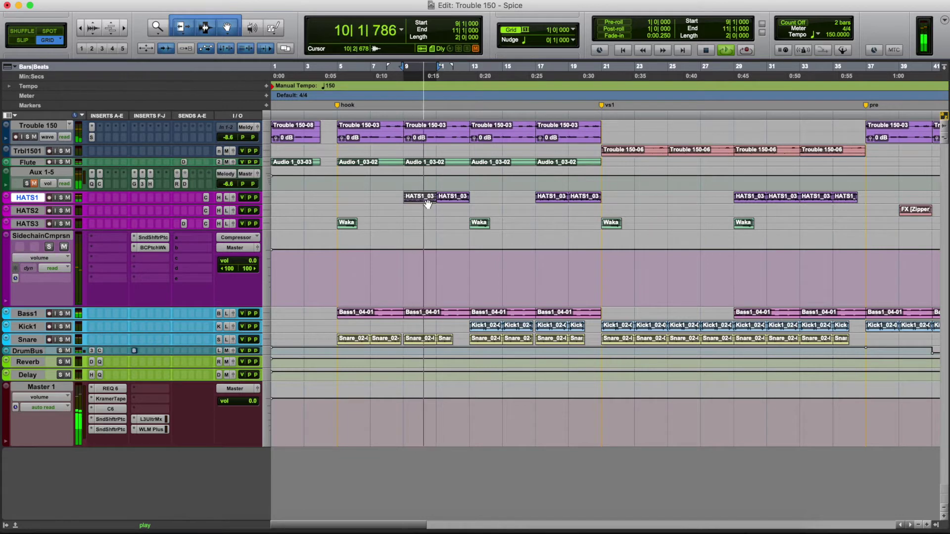
pyautogui.press('space')
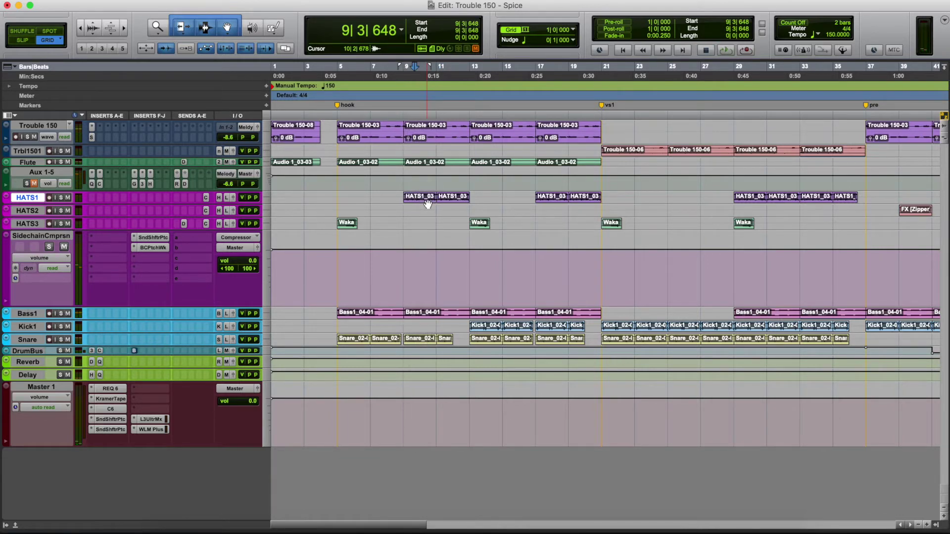
pyautogui.click(428, 204)
pyautogui.press('space')
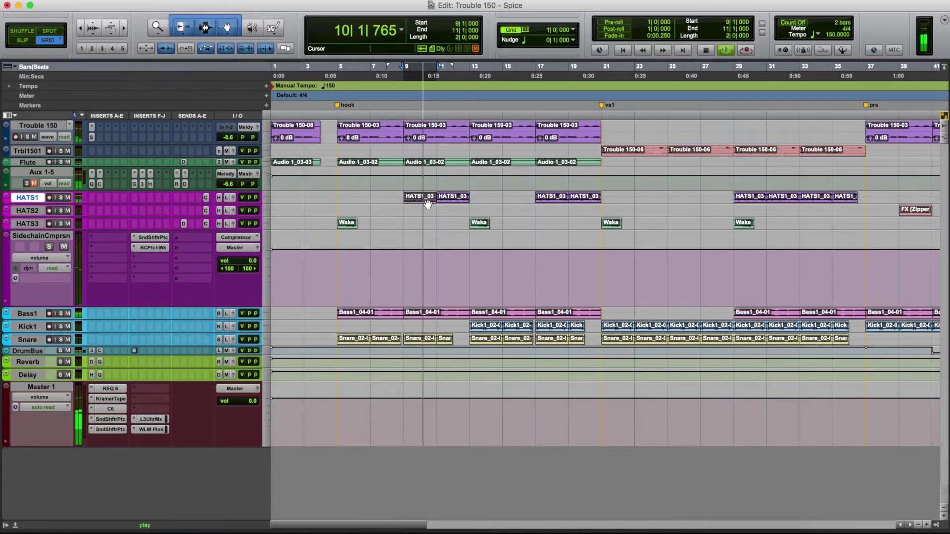
pyautogui.press('space')
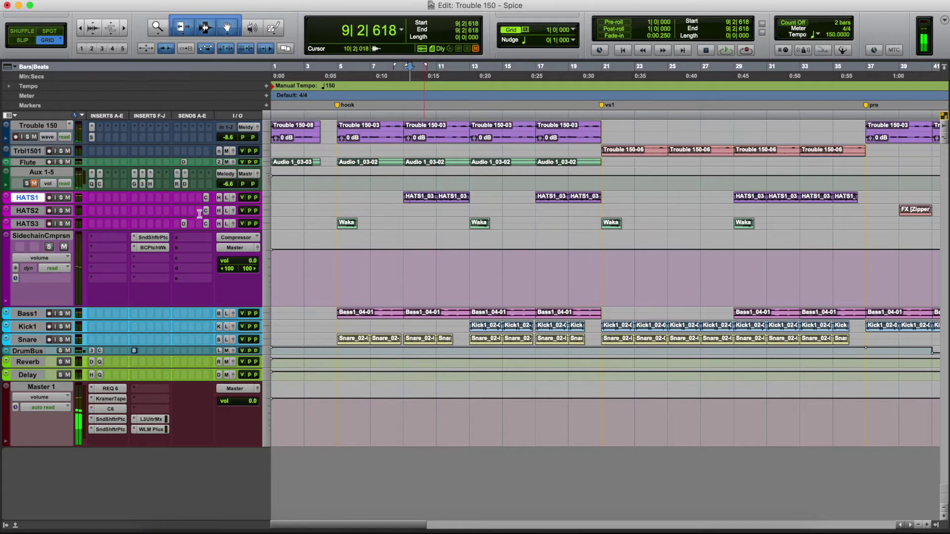
pyautogui.click(34, 183)
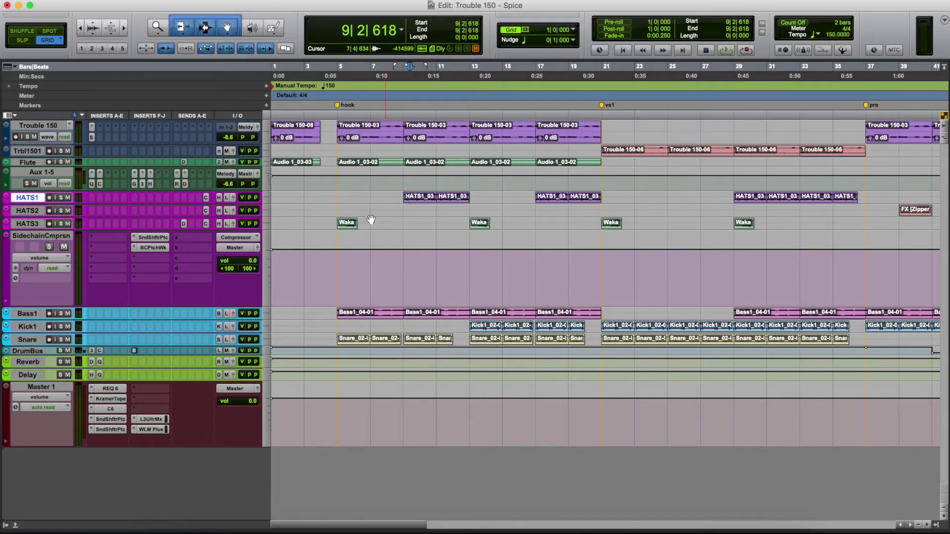
# Enlarge the HATS3 track and play its Waka TRAP TRANSITIONZ clip at bar 5.
pyautogui.click(349, 223)
pyautogui.moveTo(167, 229); pyautogui.dragTo(174, 350)
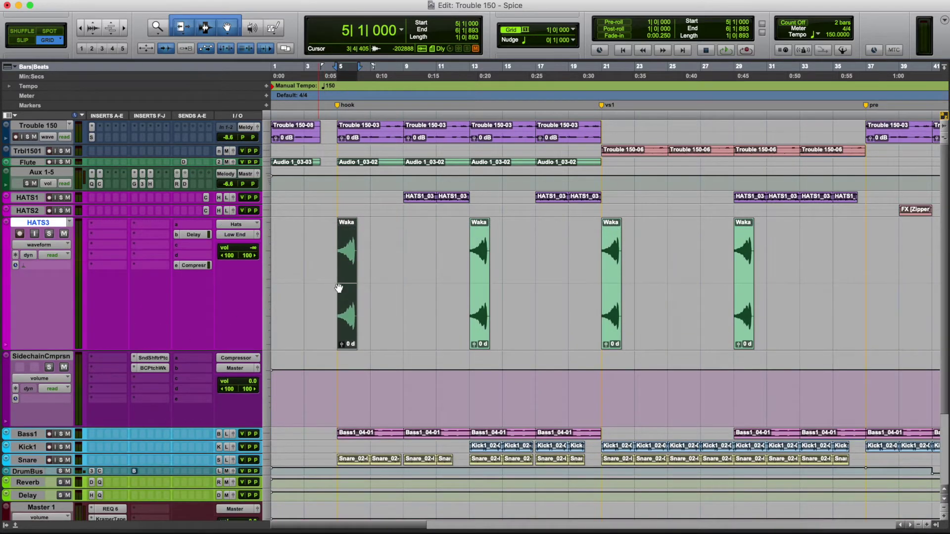
pyautogui.press('t')
pyautogui.press('t')
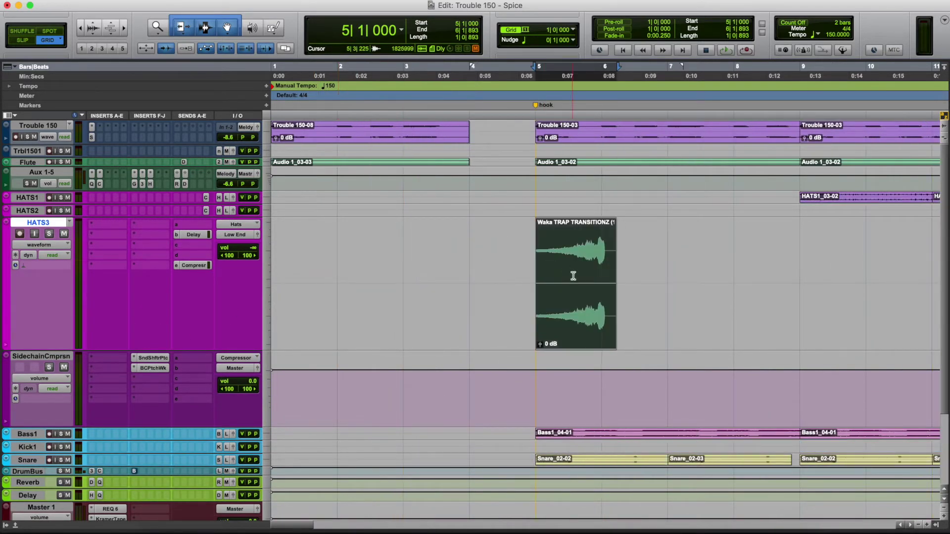
pyautogui.click(526, 227)
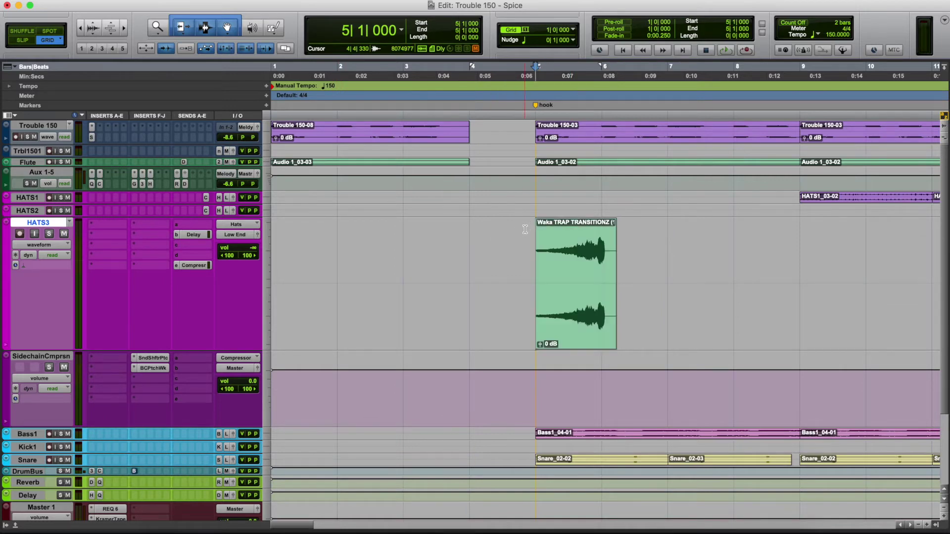
pyautogui.press('space')
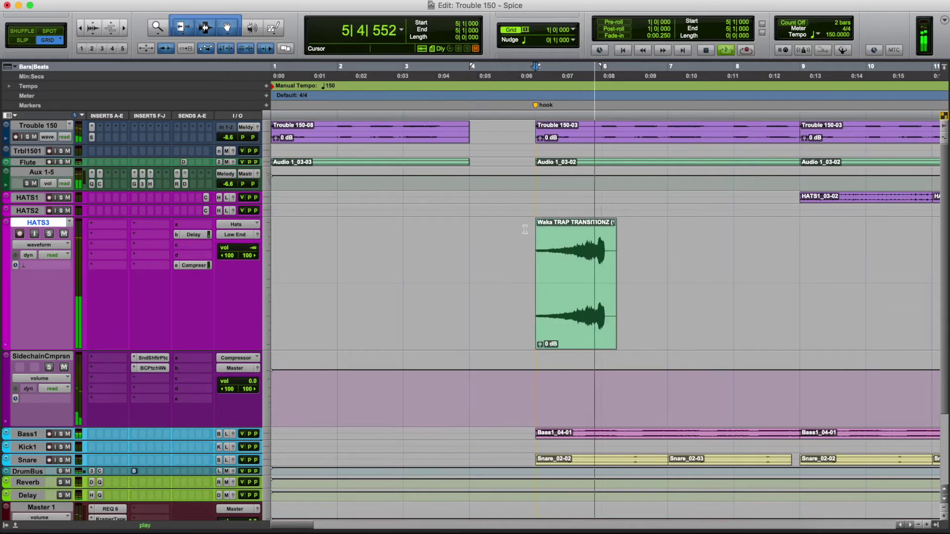
pyautogui.press('space')
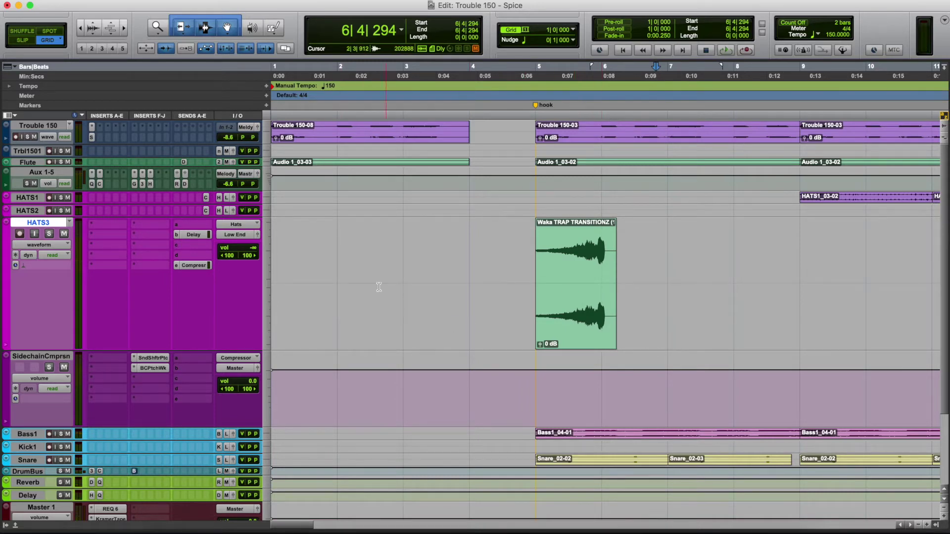
# Reduce the heights of the HATS3 and SidechainCmprsn tracks, and play the first Bass1 clip at bar 5.
pyautogui.moveTo(213, 350); pyautogui.dragTo(216, 226)
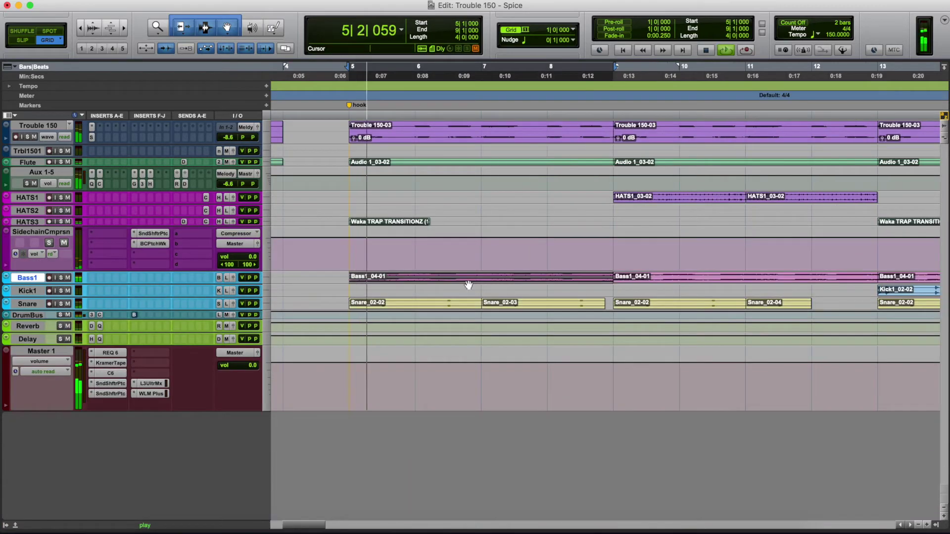
pyautogui.press('r')
pyautogui.press('r')
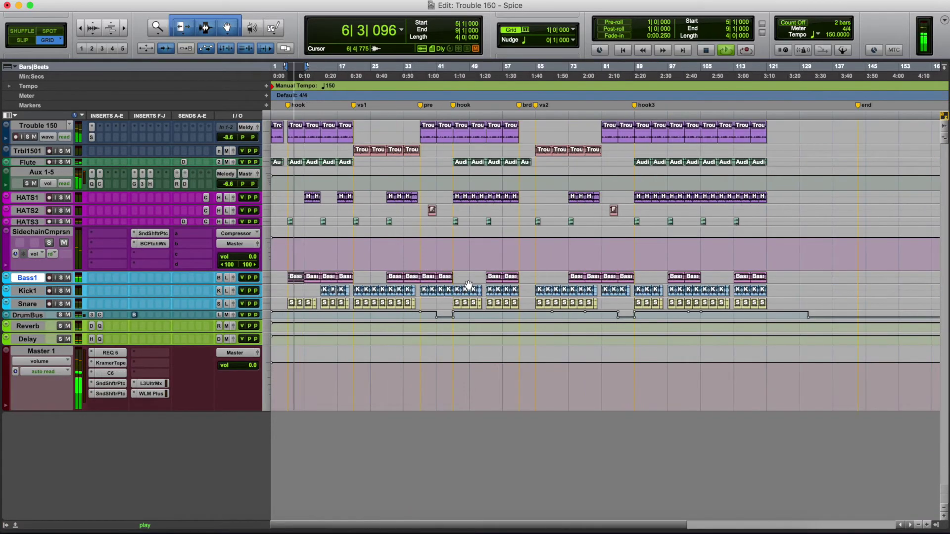
pyautogui.press('space')
# Locate the pre section and play the arrangement from the Trouble 150 clip at bar 41.
pyautogui.click(432, 256)
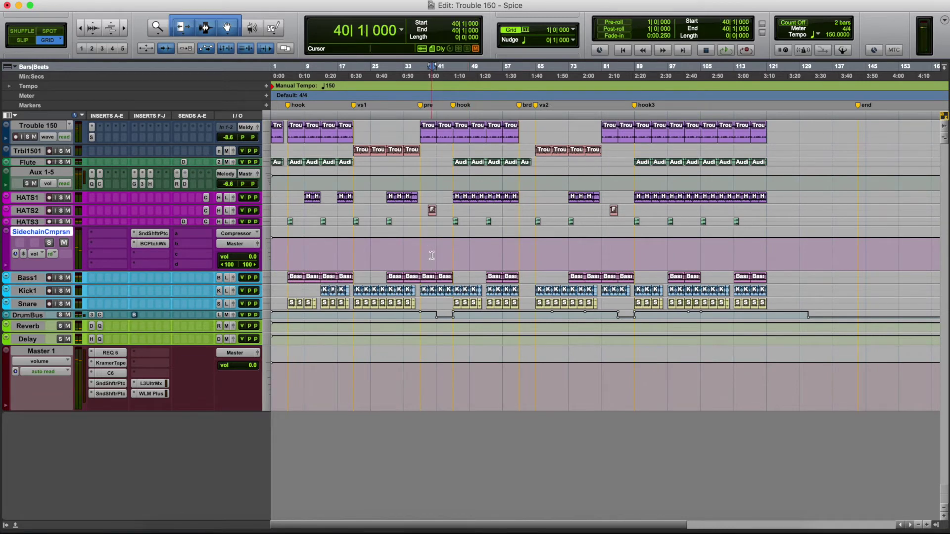
pyautogui.moveTo(450, 245); pyautogui.dragTo(420, 248)
pyautogui.click(445, 139)
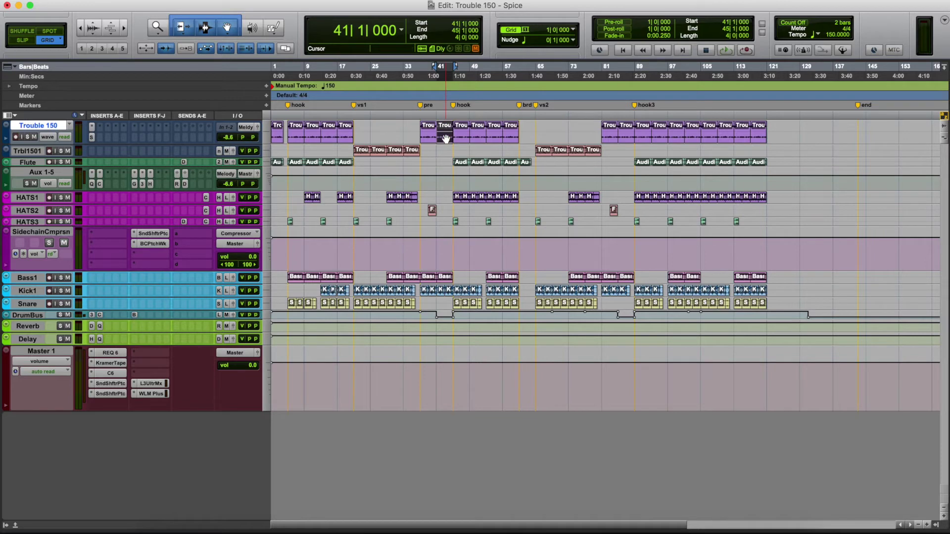
pyautogui.press('space')
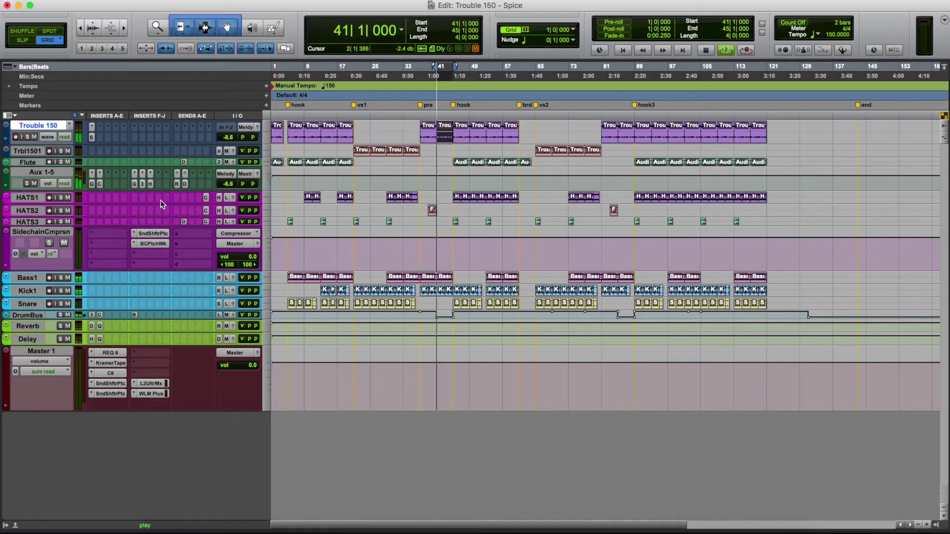
pyautogui.press('space')
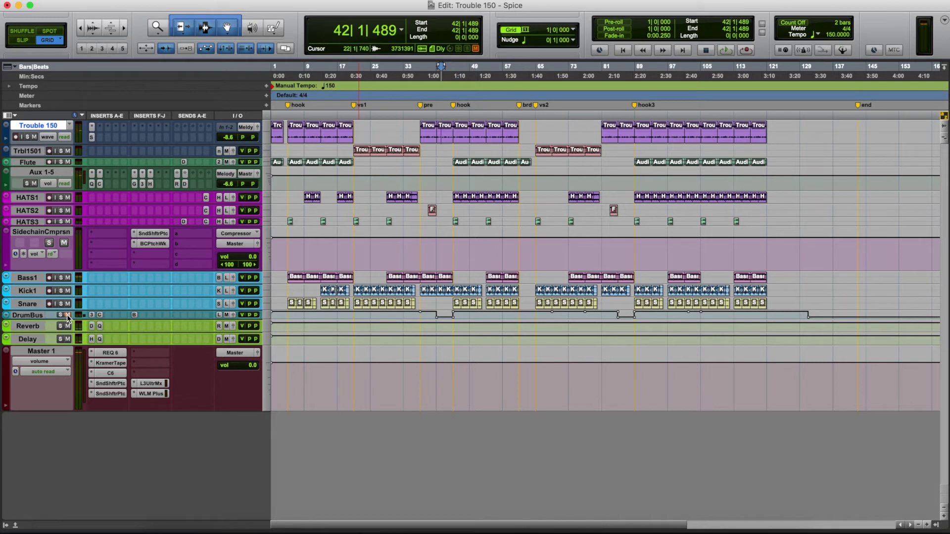
# Replay the Trouble 150 clip at bar 41 with the DrumBus track muted.
pyautogui.click(448, 139)
pyautogui.press('space')
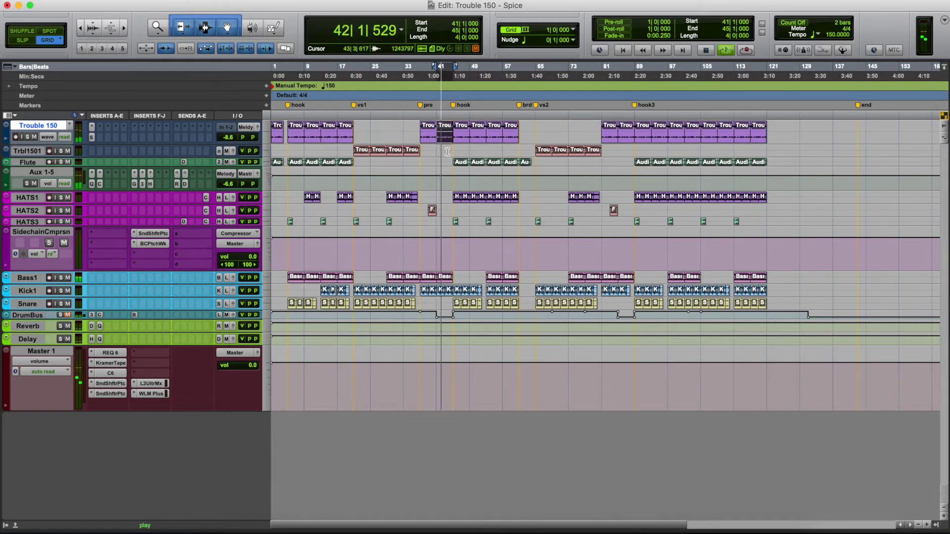
pyautogui.press('space')
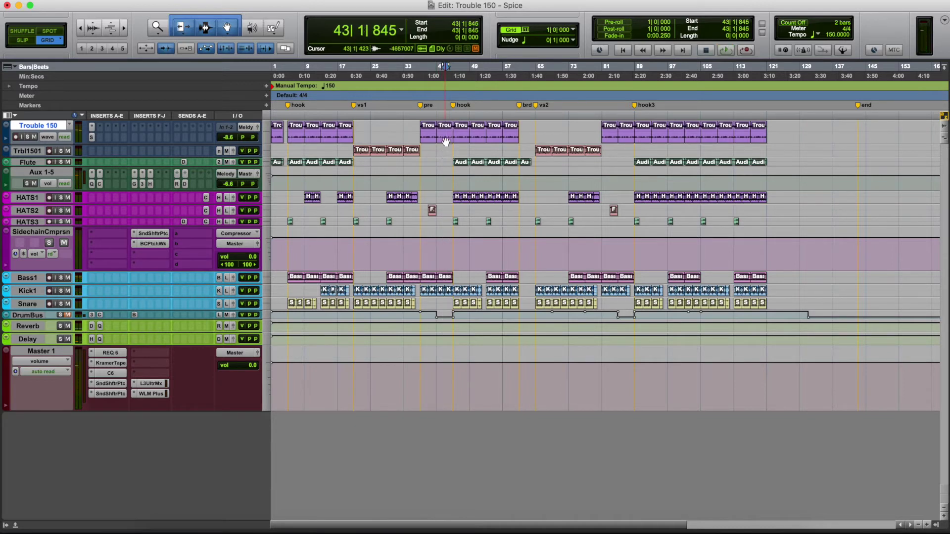
# Select the Trouble 150 clip at bar 41, look through the offline Dynamics plug-in list, and play the clip briefly.
pyautogui.click(432, 141)
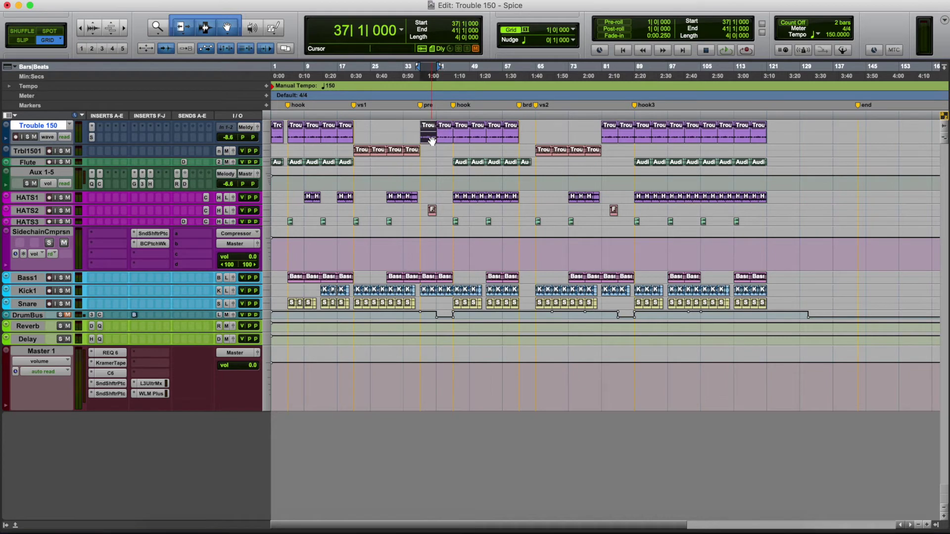
pyautogui.click(447, 138)
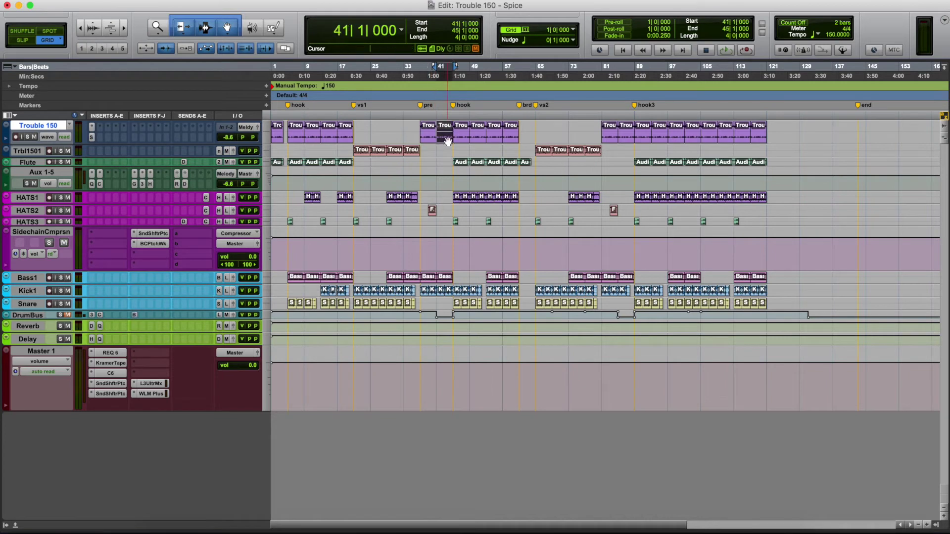
pyautogui.click(260, 2)
pyautogui.moveTo(307, 18)
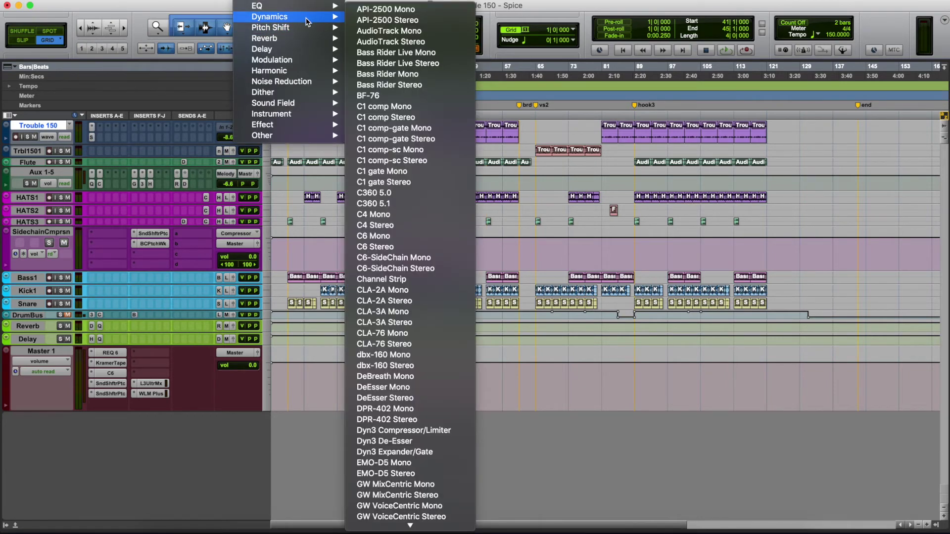
pyautogui.click(224, 10)
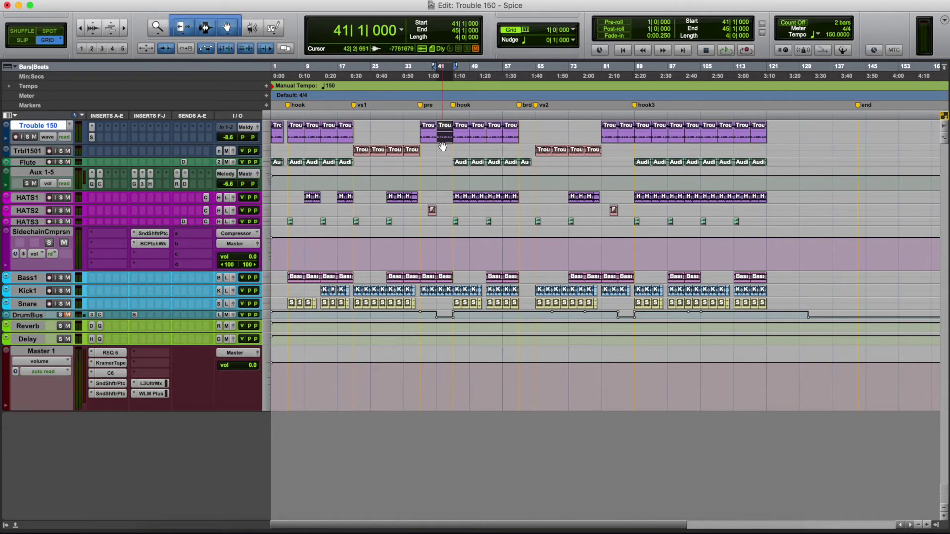
pyautogui.press('space')
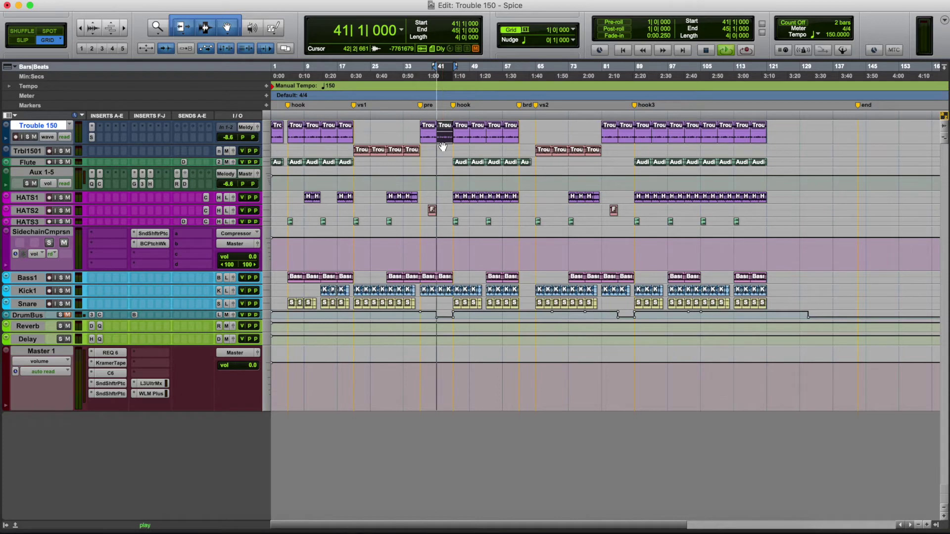
pyautogui.press('space')
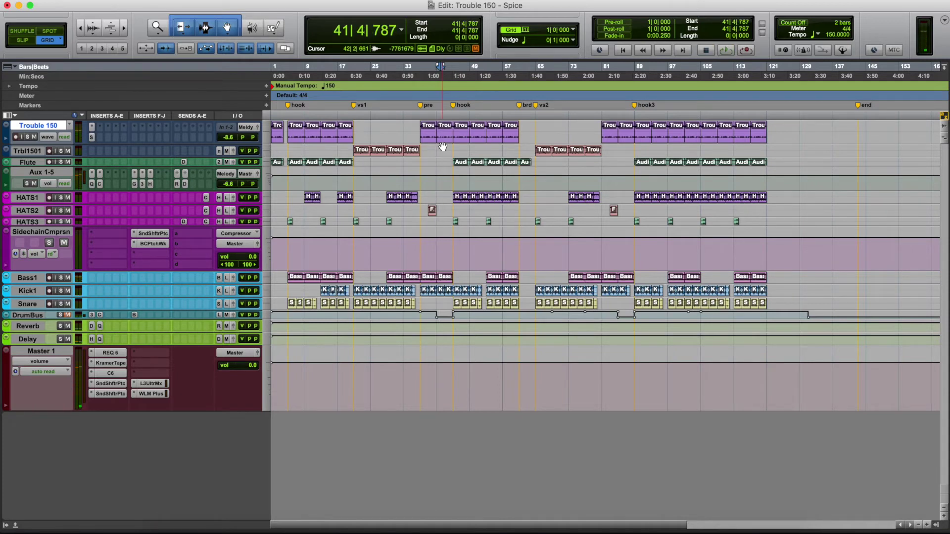
# Play the Trouble 150-03 clip at bar 37 in a close-up of the pre section.
pyautogui.press('super+bracketright')
pyautogui.press('super+bracketright')
pyautogui.press('super+bracketright')
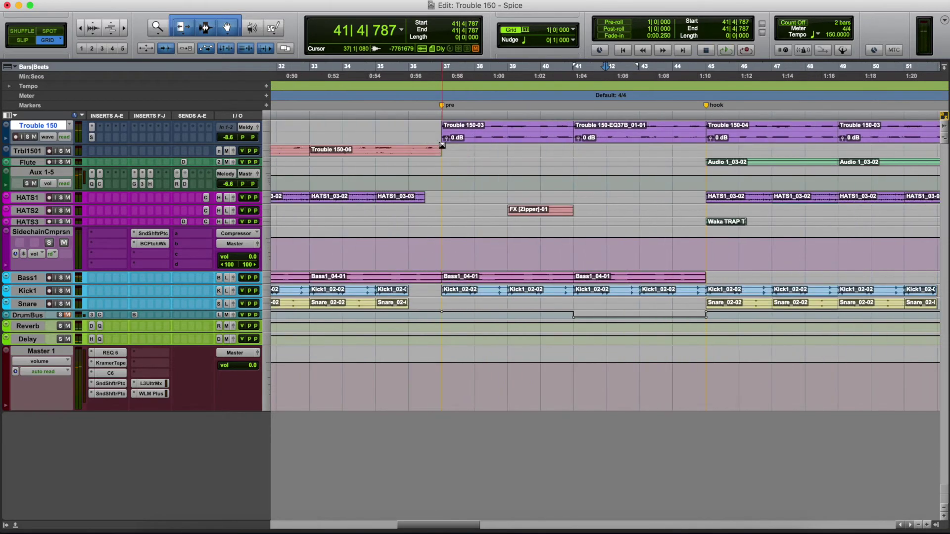
pyautogui.click(629, 140)
pyautogui.click(534, 142)
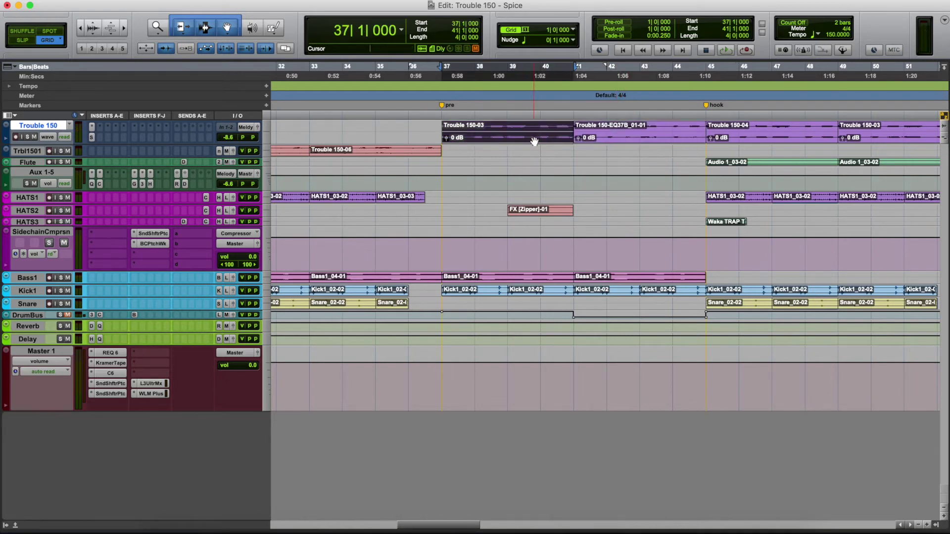
pyautogui.click(623, 143)
pyautogui.click(543, 145)
pyautogui.press('space')
pyautogui.press('space')
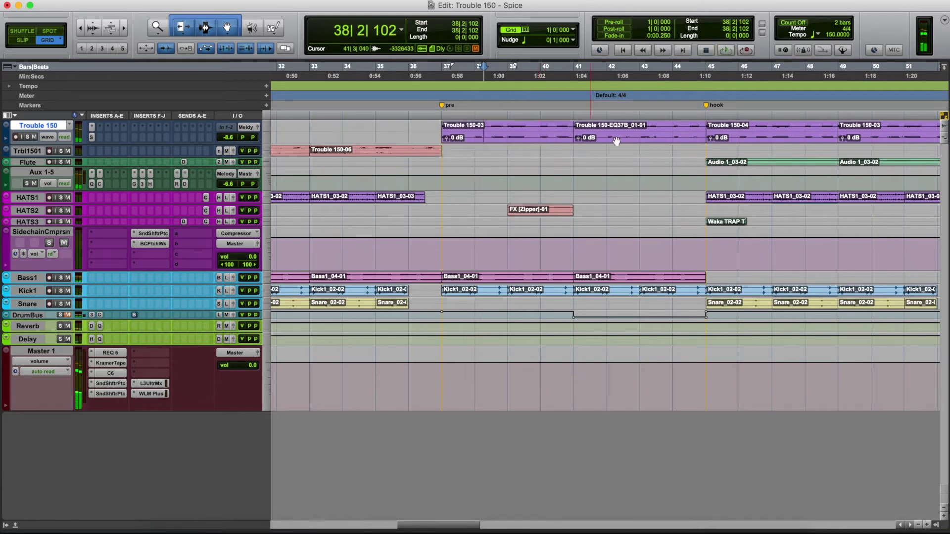
# Play the Trouble 150-EQ37B_01-01 clip at bar 41 for comparison and return to the overview of the whole arrangement.
pyautogui.click(629, 142)
pyautogui.press('space')
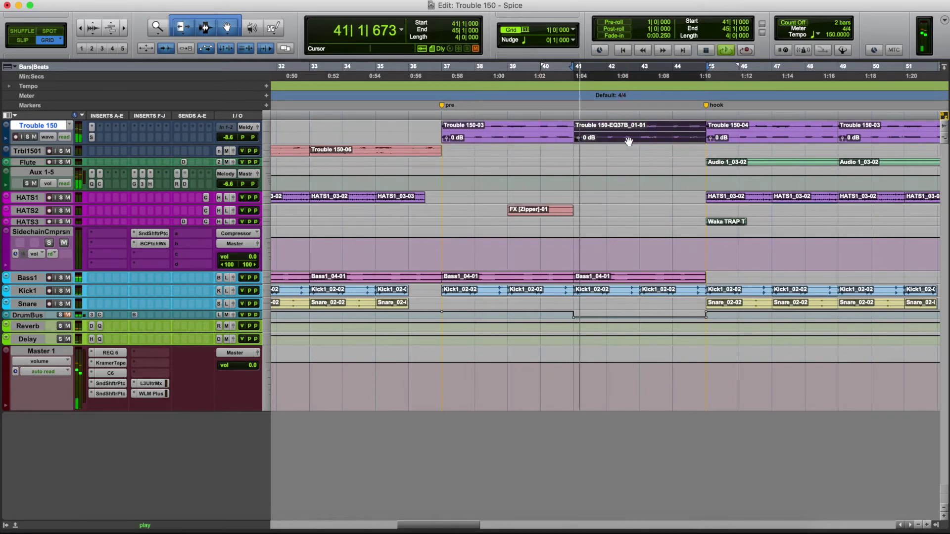
pyautogui.press('space')
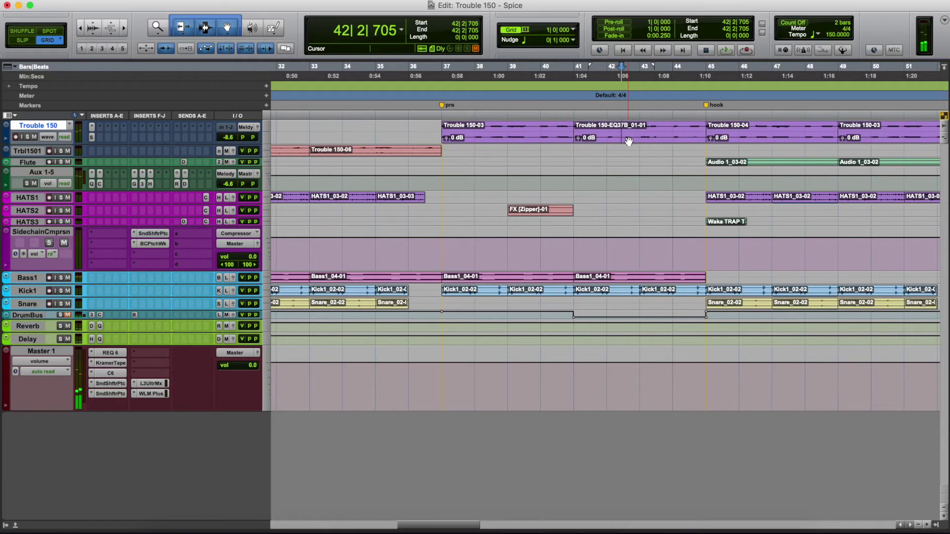
pyautogui.press('super+bracketleft')
pyautogui.press('super+bracketleft')
pyautogui.press('super+bracketleft')
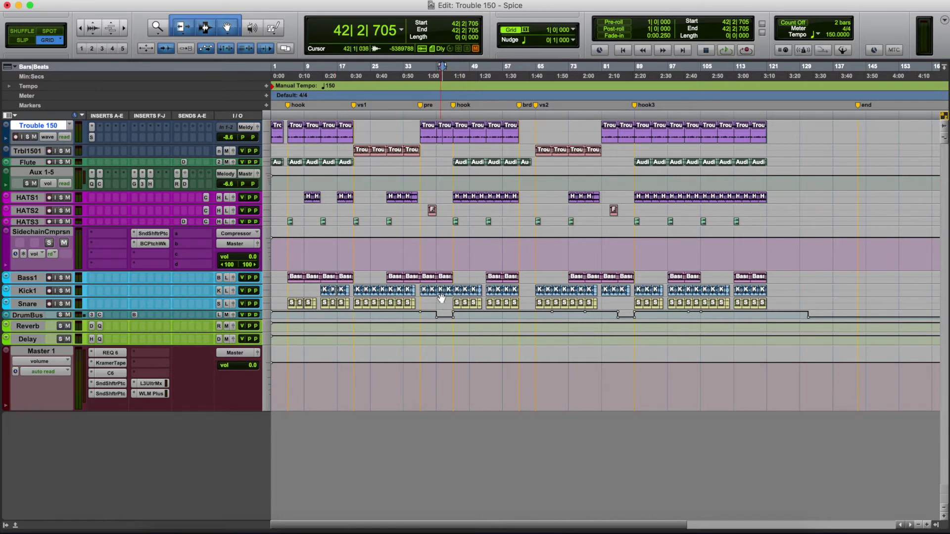
# Check the track comments of Sidechain Compression and Drum Buss in the Mix window, and return to the Edit window.
pyautogui.click(425, 255)
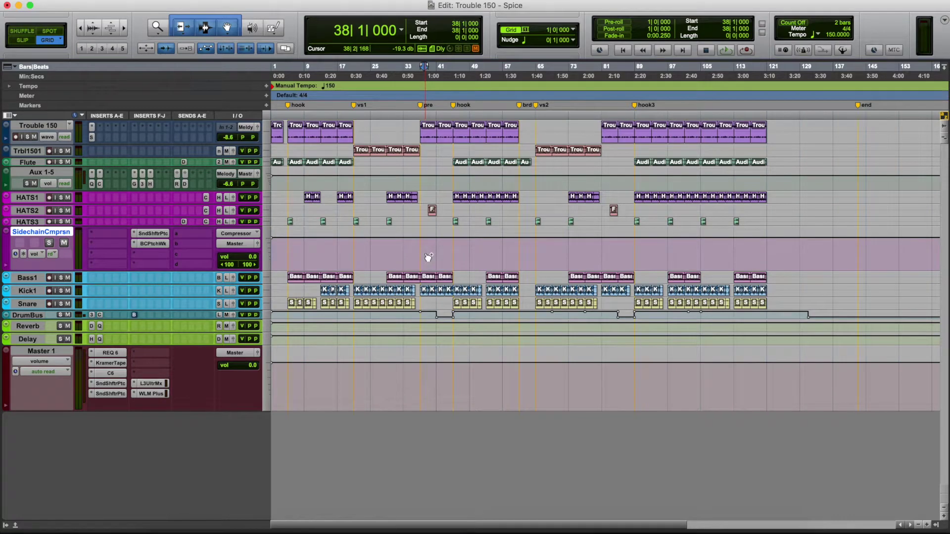
pyautogui.press('super+equal')
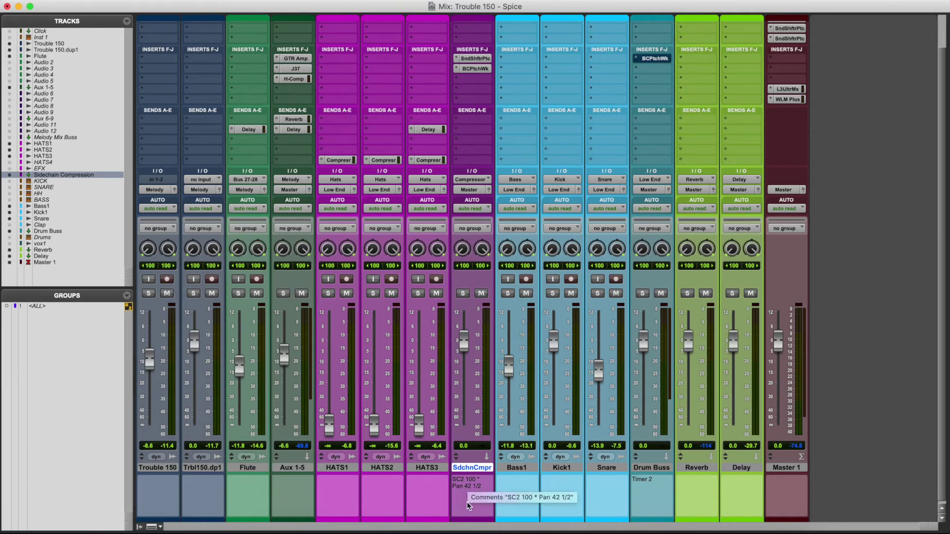
pyautogui.click(457, 481)
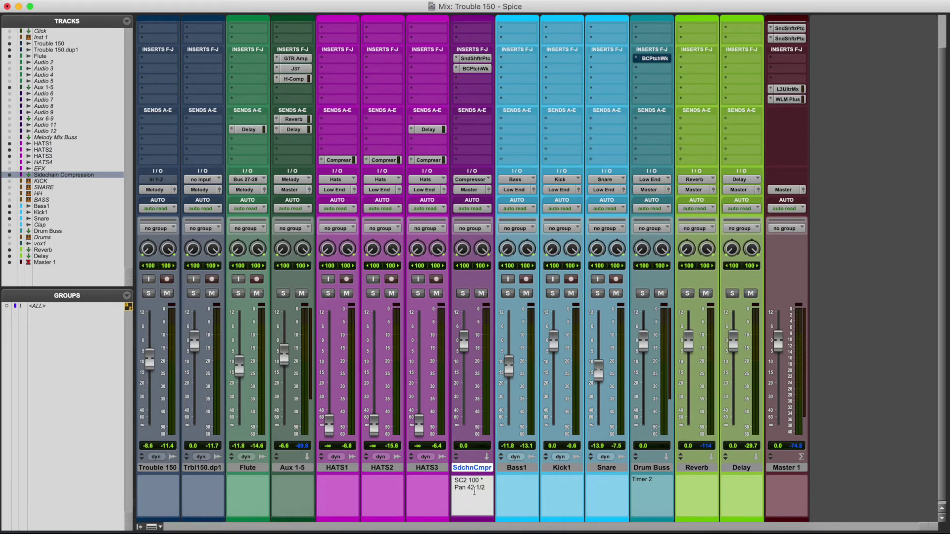
pyautogui.click(638, 493)
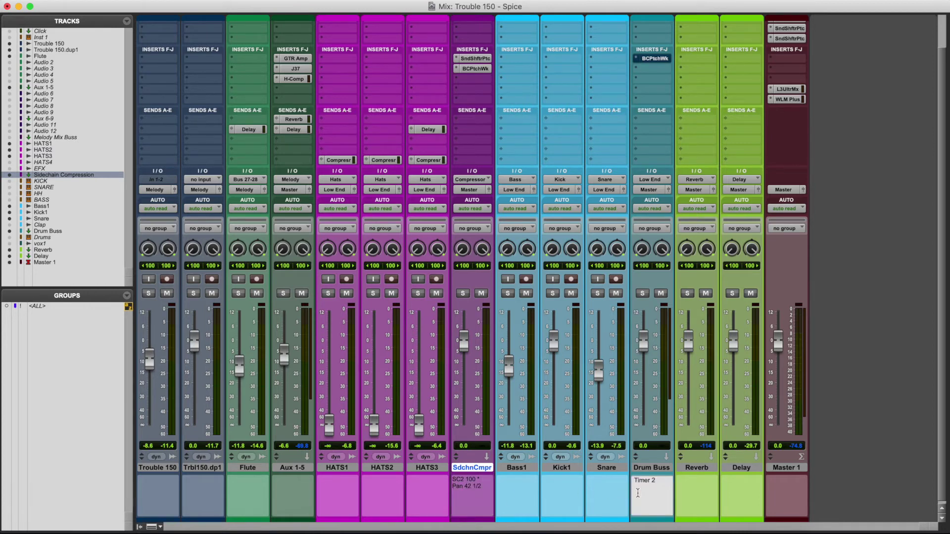
pyautogui.click(487, 504)
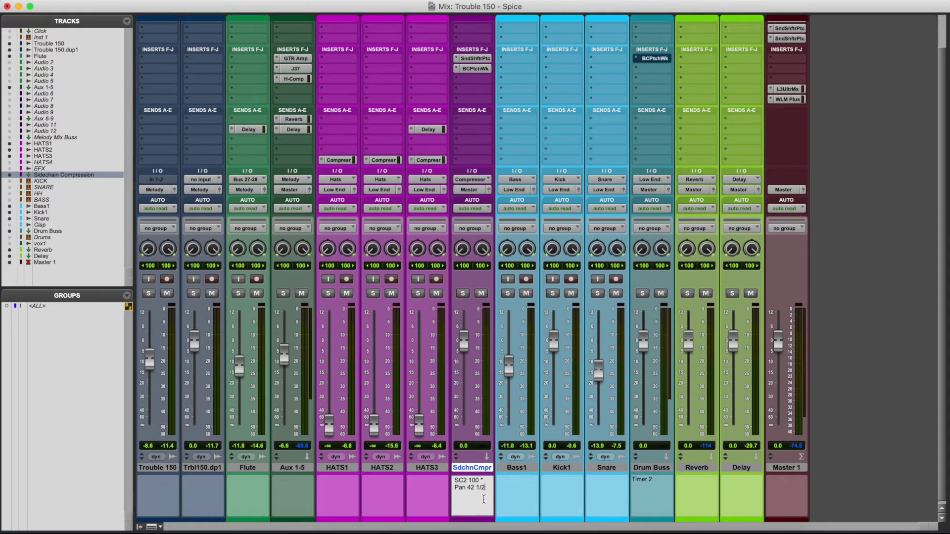
pyautogui.press('super+equal')
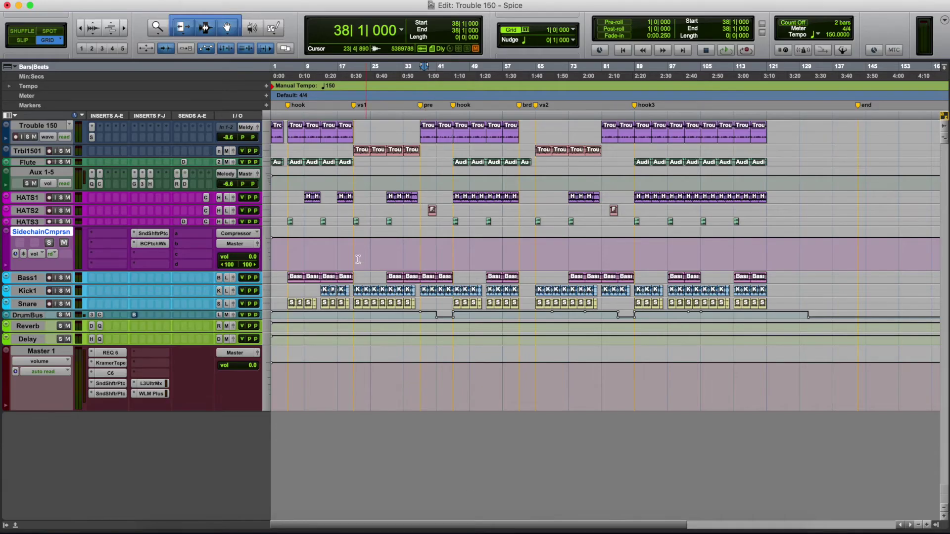
pyautogui.press('super+equal')
pyautogui.press('super+equal')
# Enlarge the DrumBus track and inspect the ShaperBox Timer 2 preset hosted in its Blue Cat's PatchWork insert.
pyautogui.moveTo(144, 319); pyautogui.dragTo(143, 355)
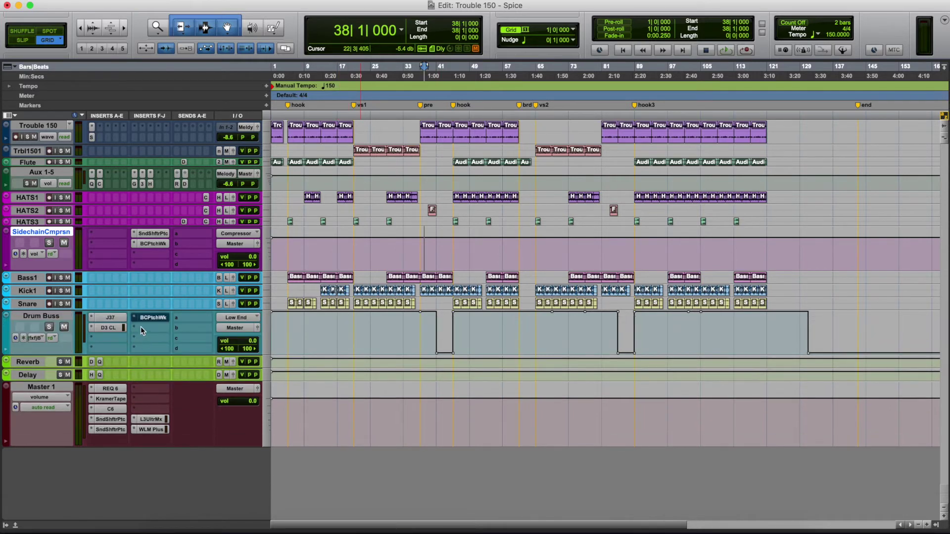
pyautogui.click(145, 317)
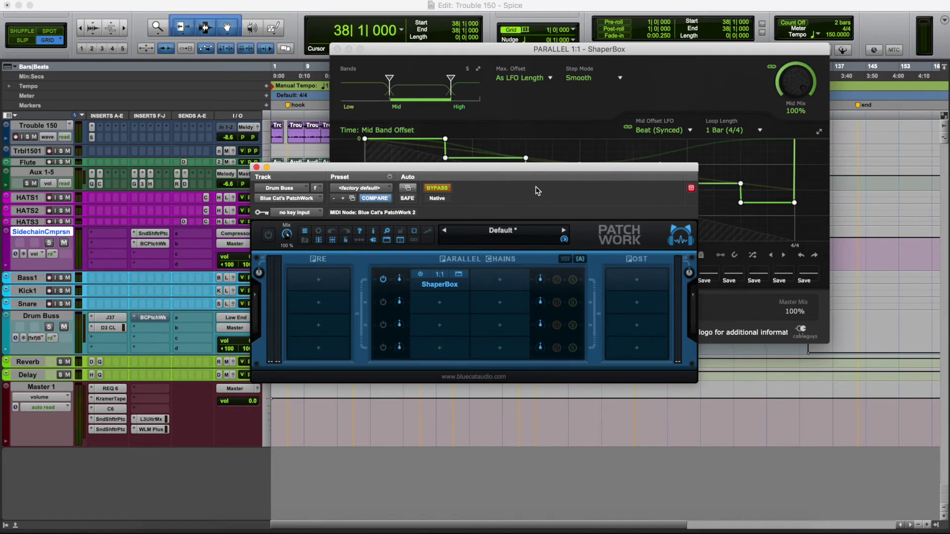
pyautogui.moveTo(529, 167); pyautogui.dragTo(572, 379)
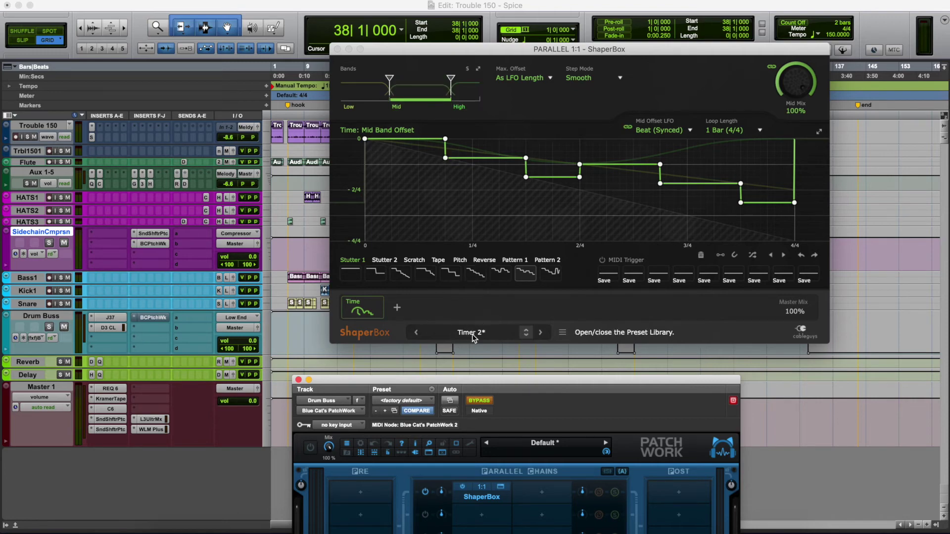
pyautogui.click(337, 49)
# Review the automatable parameters of Blue Cat's PatchWork on Drum Buss, and close the plug-in without changing them.
pyautogui.moveTo(336, 383); pyautogui.dragTo(323, 190)
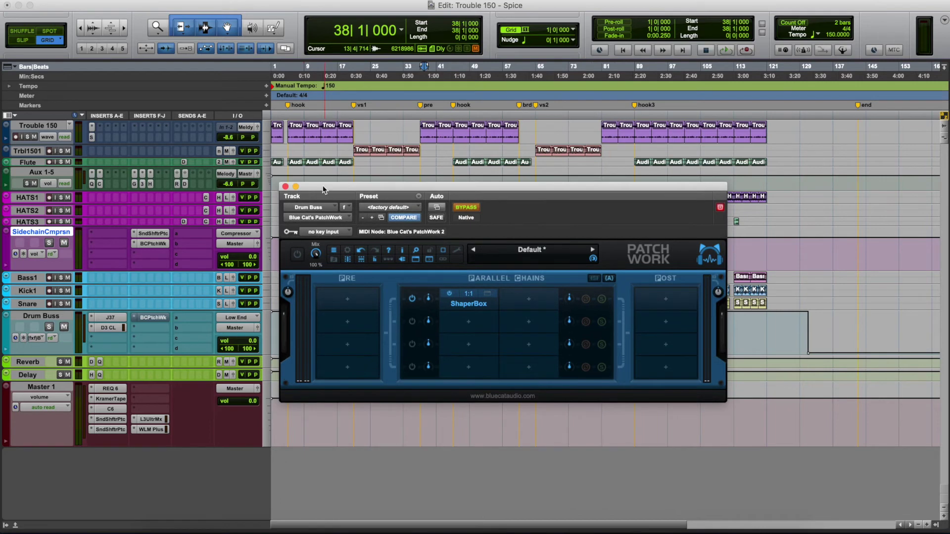
pyautogui.click(436, 208)
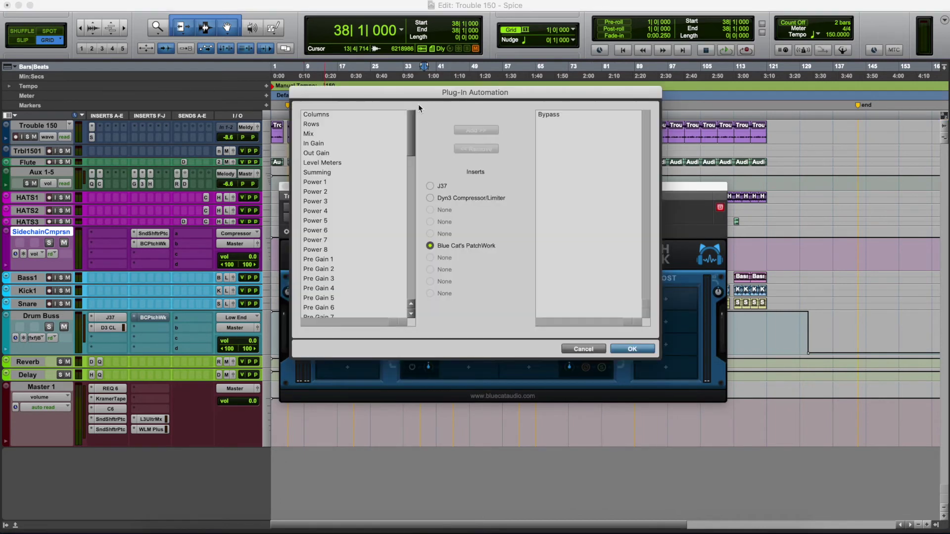
pyautogui.scroll(-10, 332, 236)
pyautogui.scroll(-5, 332, 239)
pyautogui.scroll(15, 332, 240)
pyautogui.click(584, 349)
pyautogui.click(286, 187)
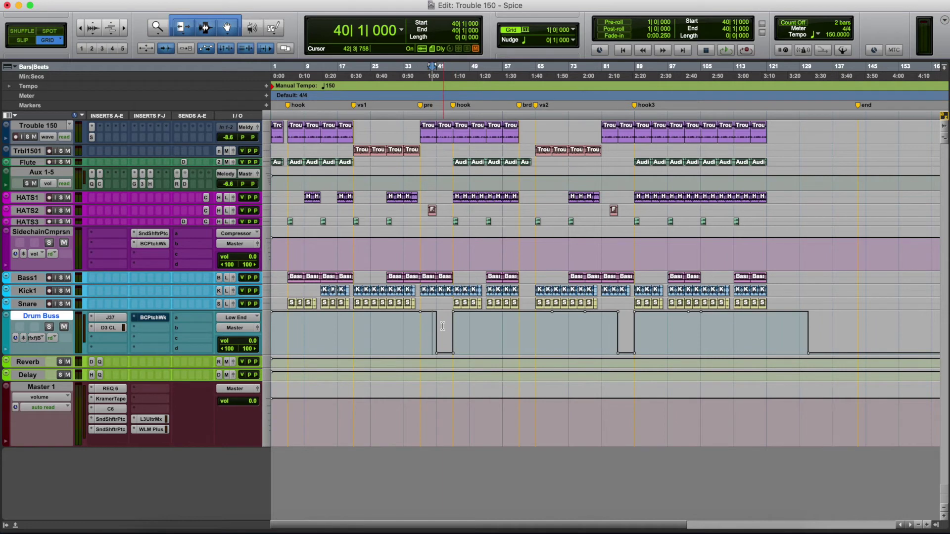
# Play the arrangement across the start of the pre section from a point on the Drum Buss track.
pyautogui.click(412, 328)
pyautogui.press('space')
pyautogui.press('space')
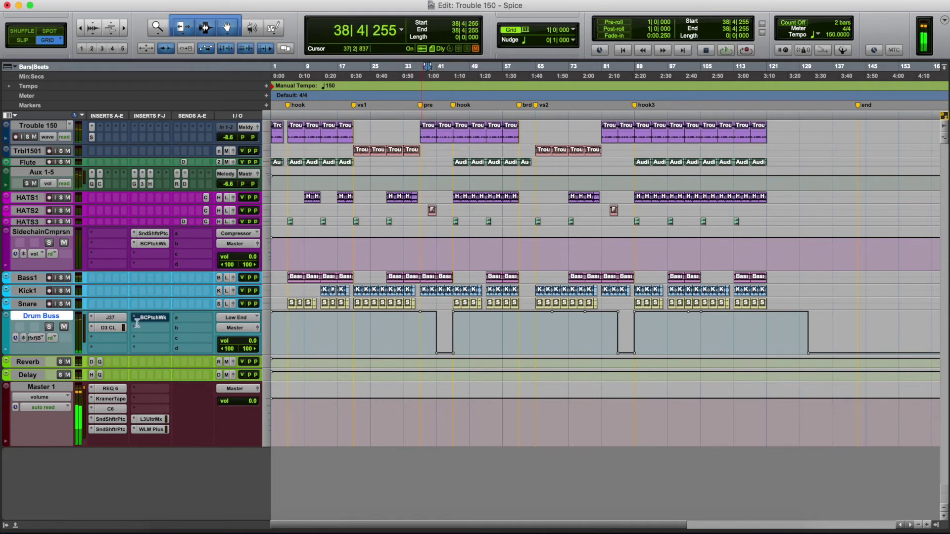
# Check the Bypass entry of Blue Cat's PatchWork among the Drum Buss automation views.
pyautogui.click(36, 338)
pyautogui.moveTo(88, 344)
pyautogui.click(54, 349)
pyautogui.click(34, 339)
pyautogui.moveTo(146, 344)
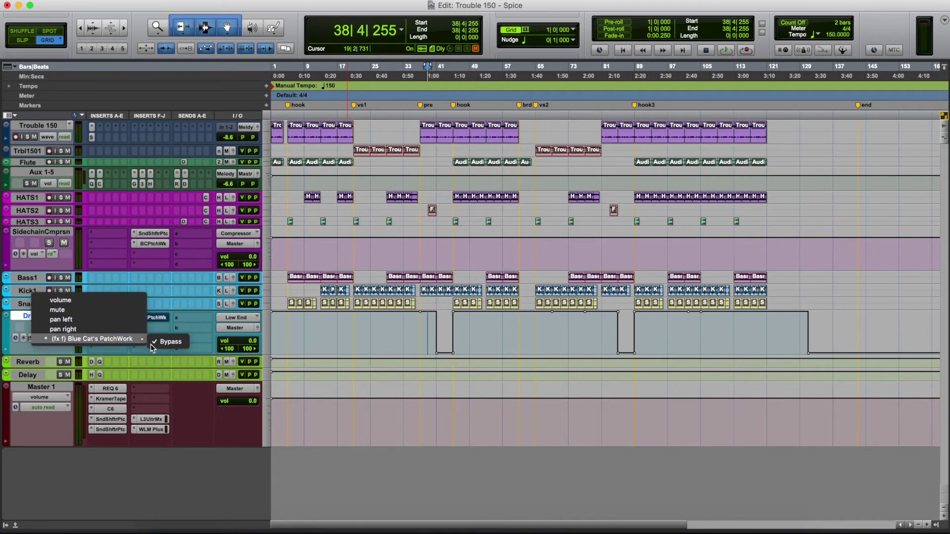
pyautogui.click(409, 341)
# Show the Drum Buss volume automation, and restore the view of Blue Cat's PatchWork Bypass automation.
pyautogui.click(35, 339)
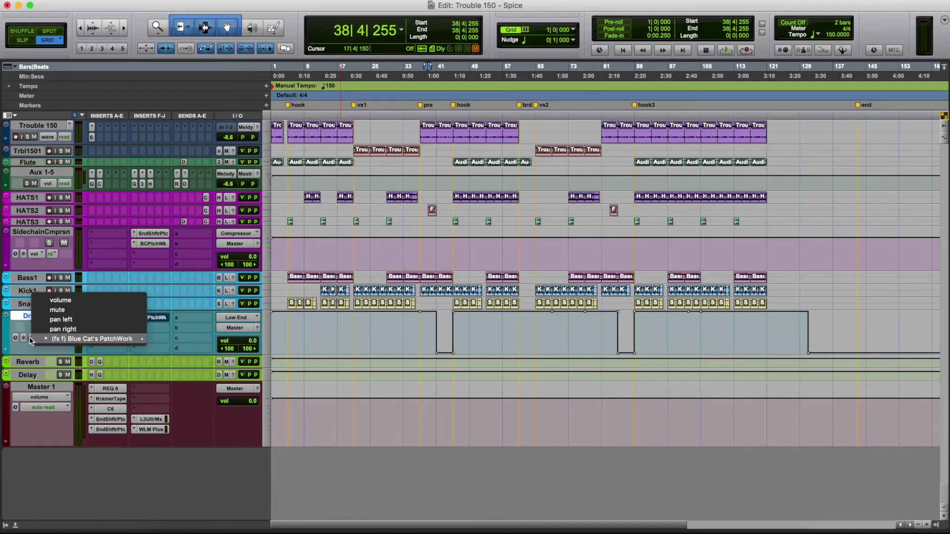
pyautogui.click(76, 310)
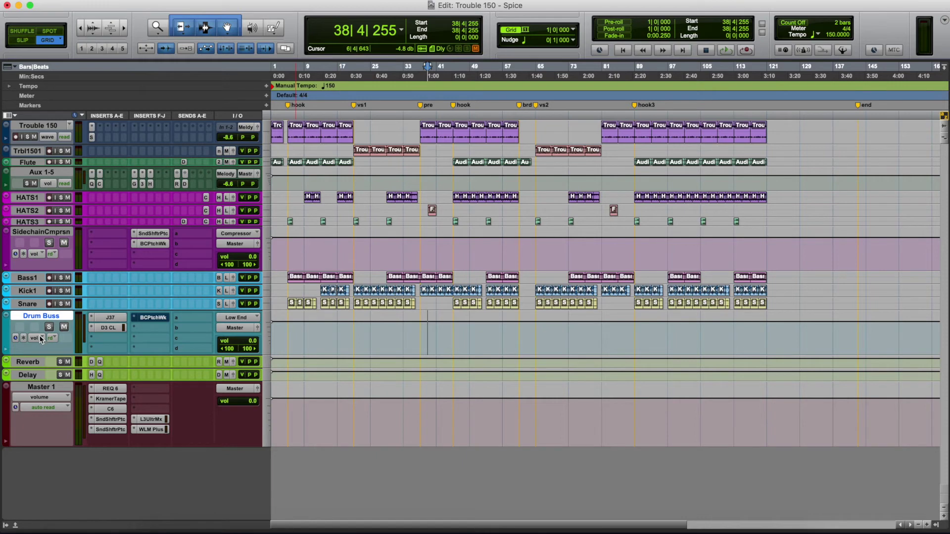
pyautogui.click(39, 338)
pyautogui.moveTo(99, 382)
pyautogui.click(166, 385)
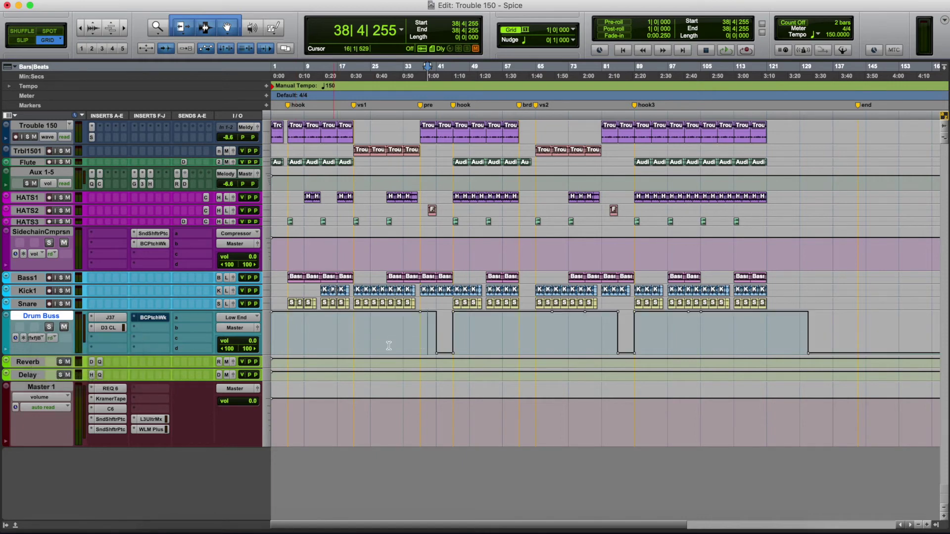
# Play the arrangement from bar 36 through the bypass automation change at bar 41 up to the hook.
pyautogui.click(410, 334)
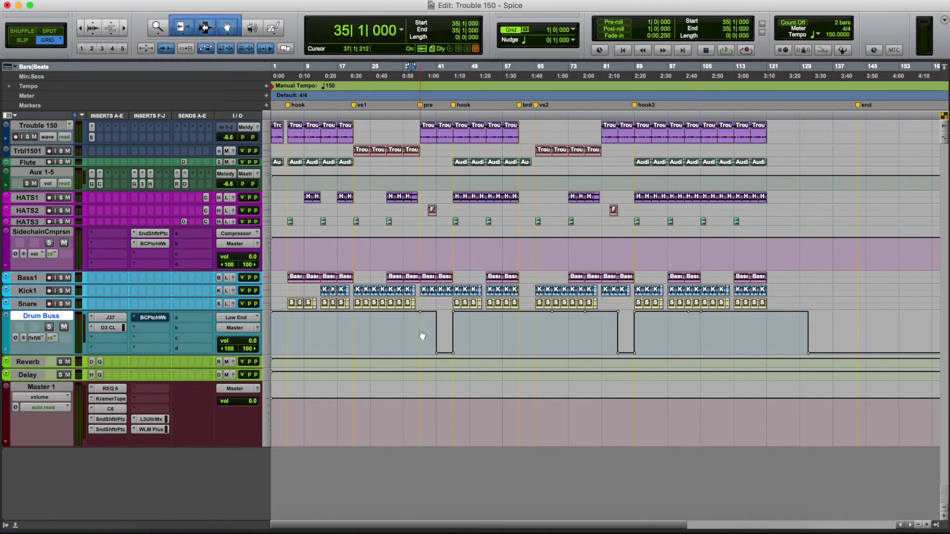
pyautogui.click(418, 328)
pyautogui.press('space')
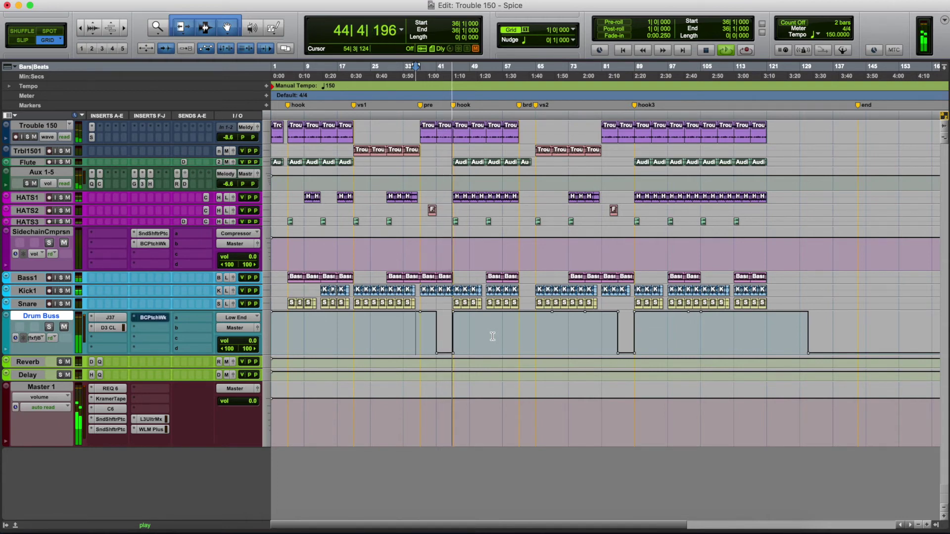
pyautogui.press('space')
# Delete the Kick1 clip at bar 43 and replay the pre section from bar 38 into the hook.
pyautogui.click(448, 297)
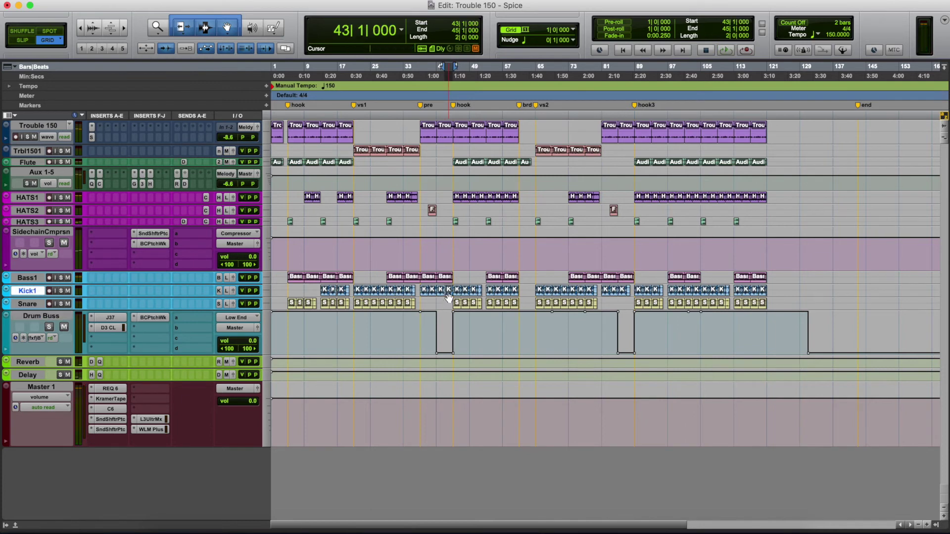
pyautogui.click(424, 325)
pyautogui.press('space')
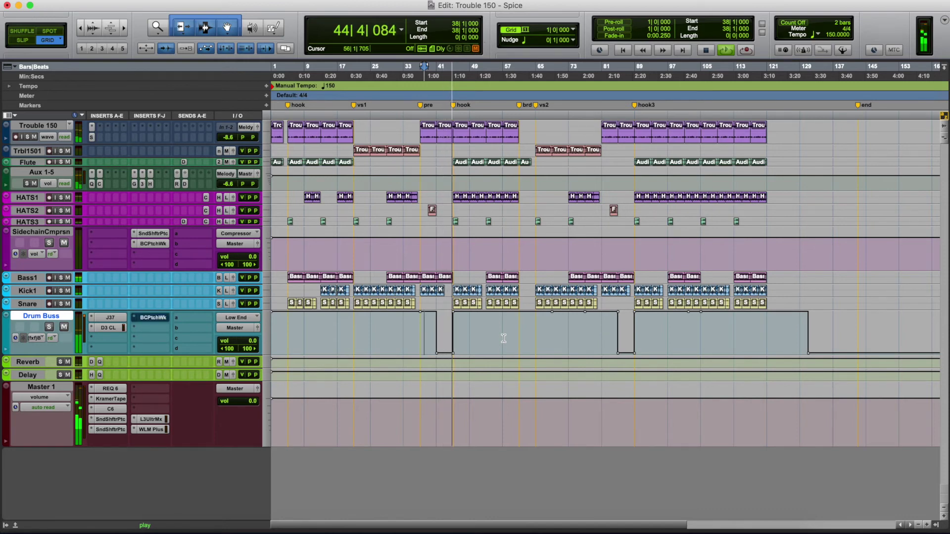
pyautogui.press('space')
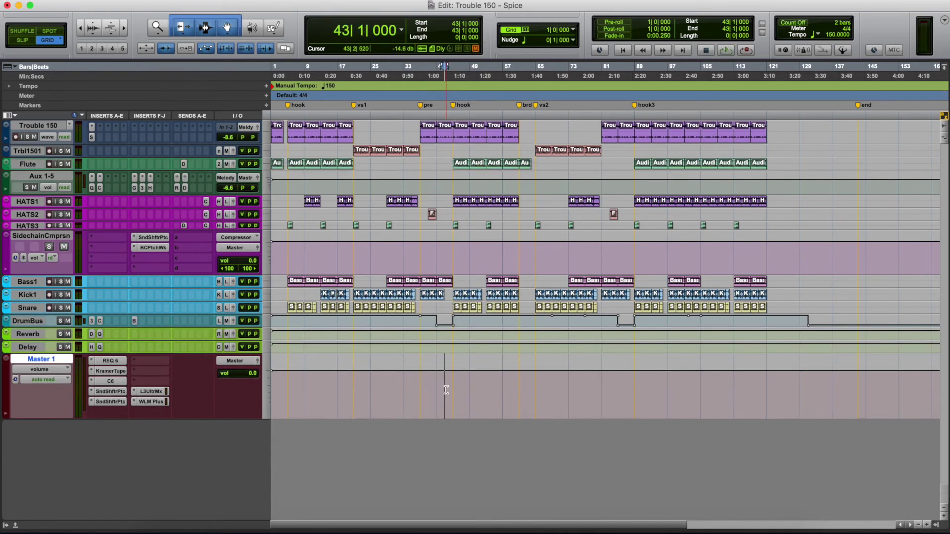
# Open the C6 multiband compressor inserted on the Master 1 track.
pyautogui.click(113, 381)
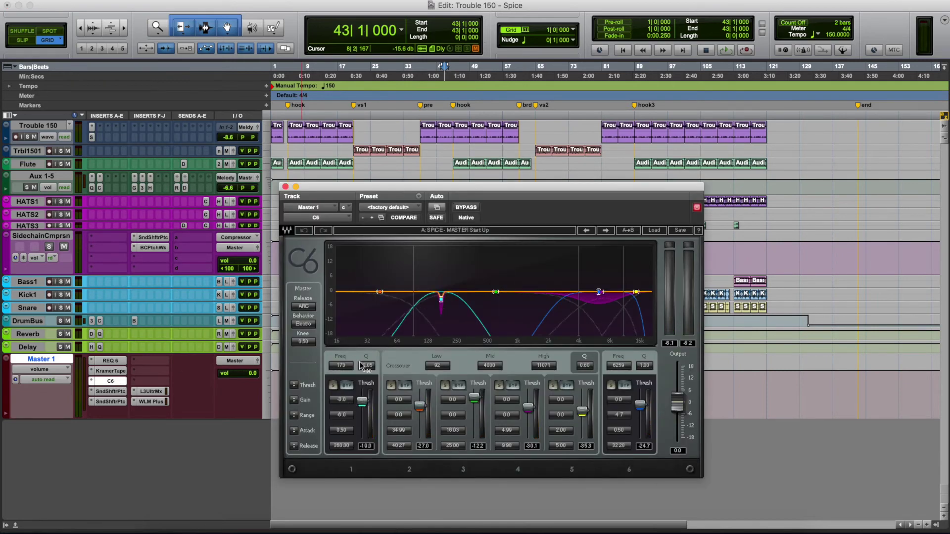
# Close the C6 compressor and inspect the first SoundShifter Pitch plug-in on the Master 1 track.
pyautogui.click(286, 187)
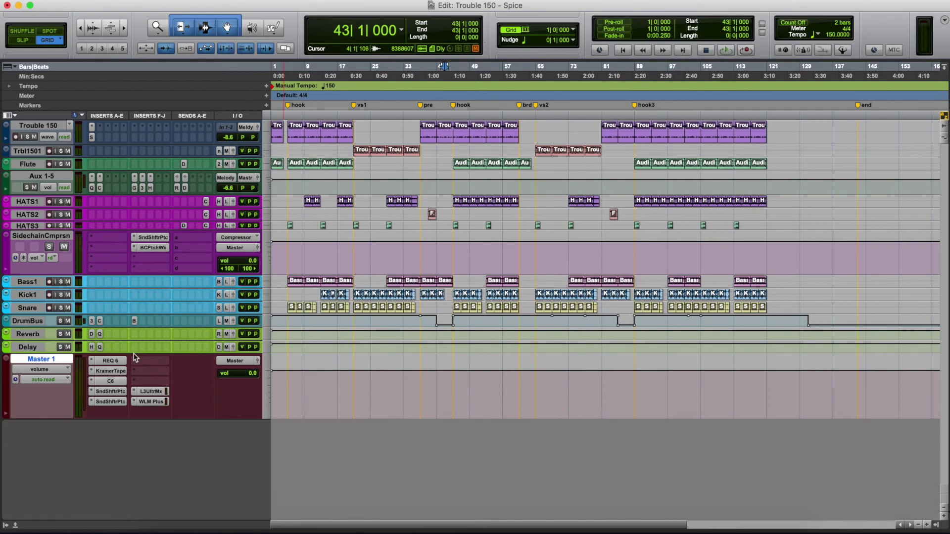
pyautogui.click(110, 391)
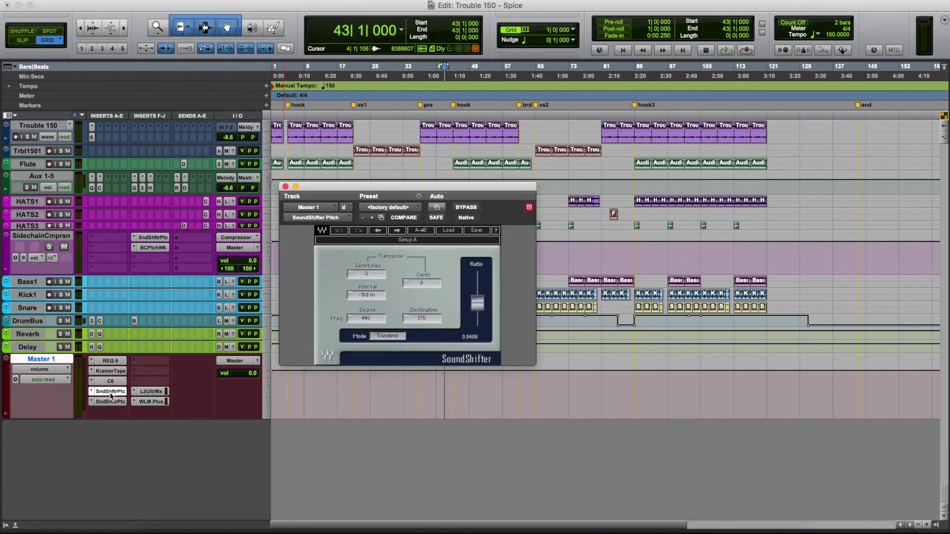
pyautogui.click(285, 187)
# Play the session from the start and check the channel levels in the mixer with its track and group lists hidden.
pyautogui.press('Return')
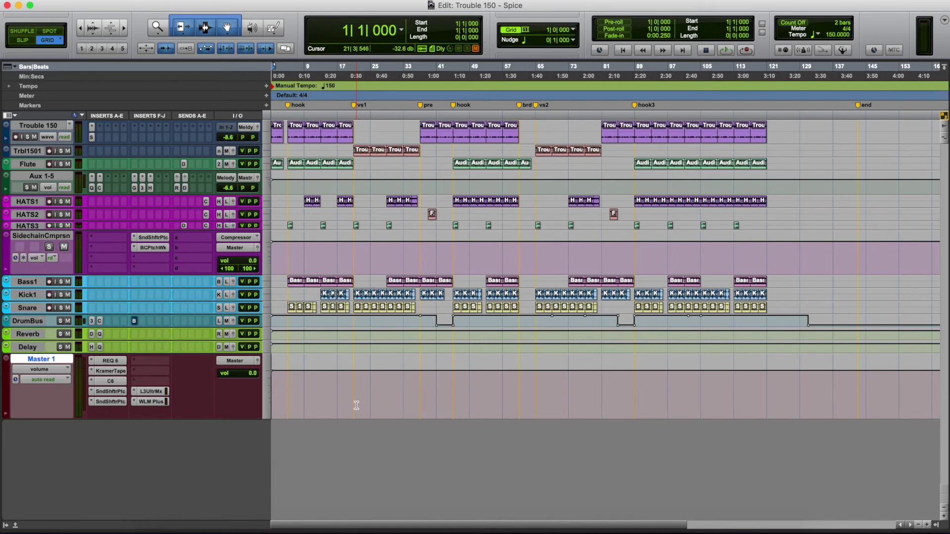
pyautogui.press('space')
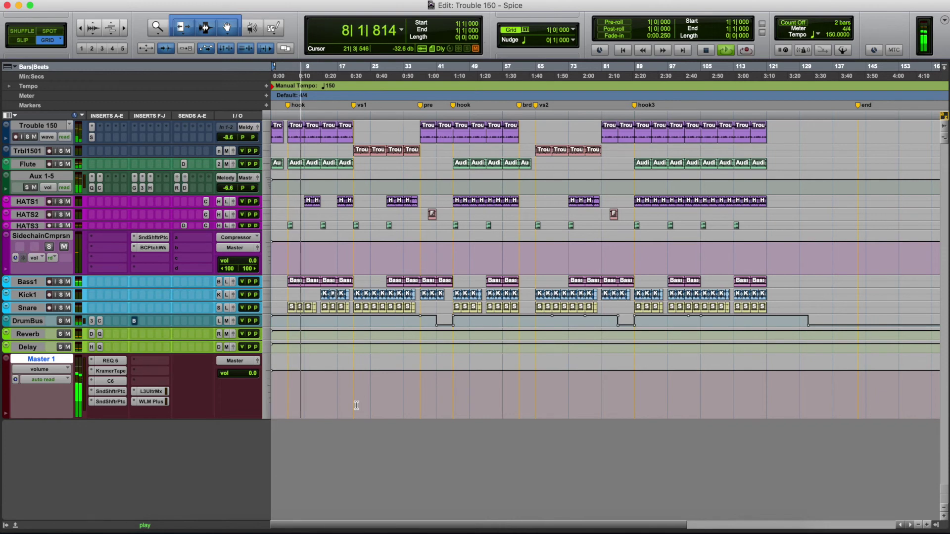
pyautogui.press('super+equal')
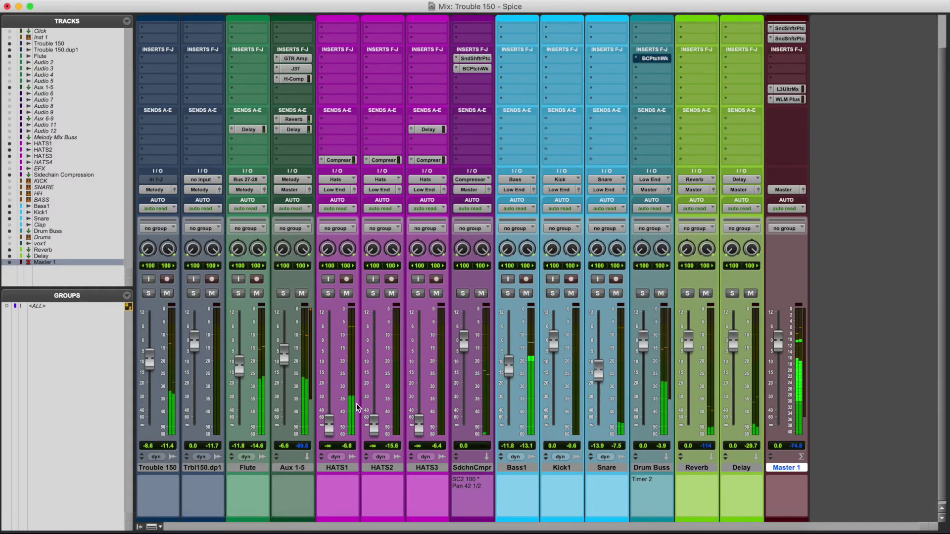
pyautogui.click(140, 527)
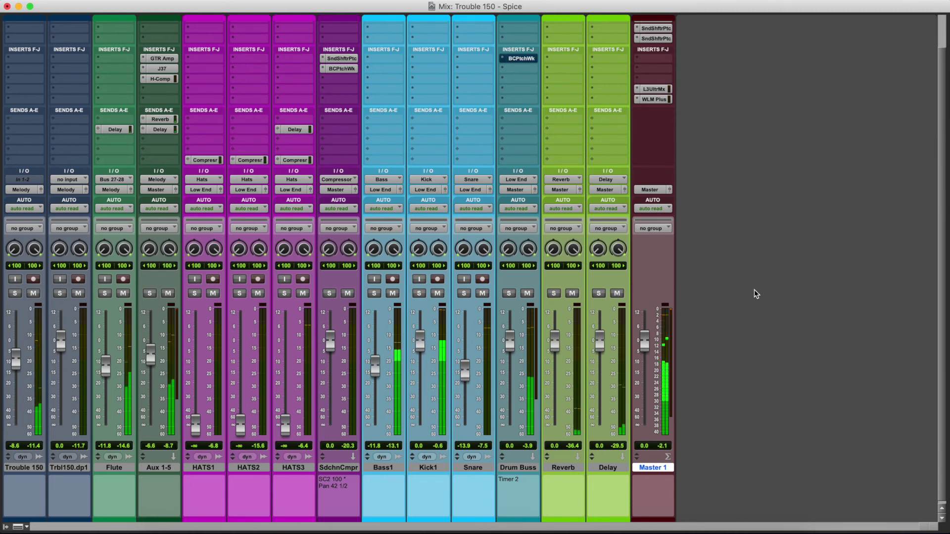
pyautogui.press('super+equal')
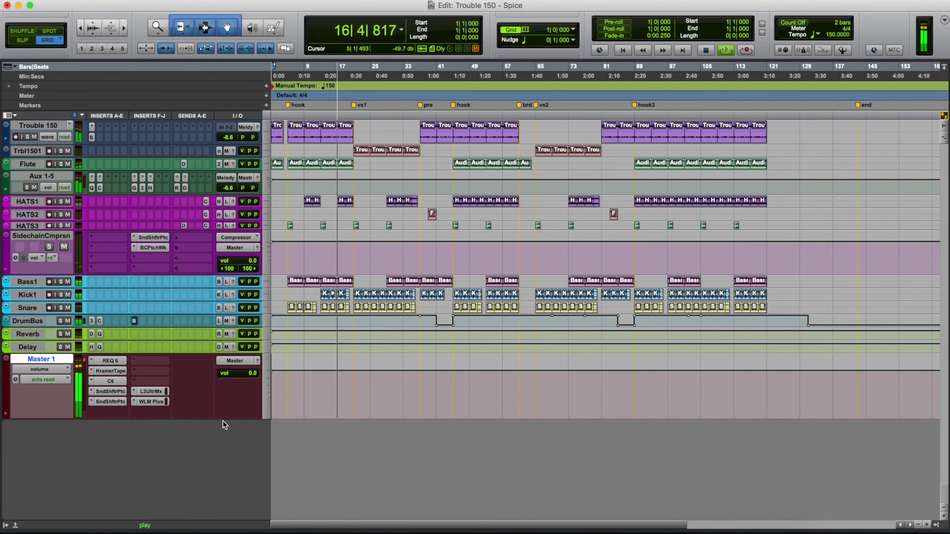
# Inspect the WLM Plus loudness meter on Master 1 during playback, dismiss it, and stop playback around bar 53.
pyautogui.click(152, 402)
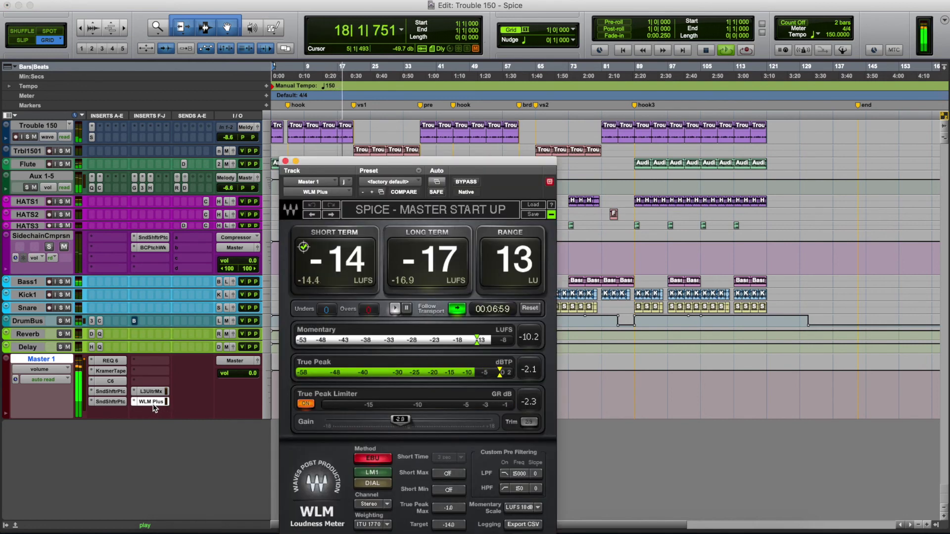
pyautogui.click(296, 160)
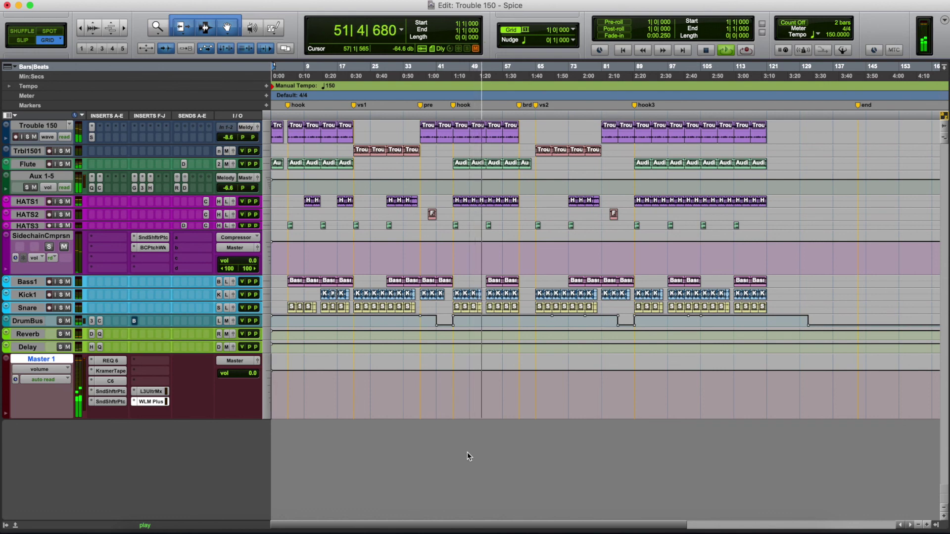
pyautogui.press('space')
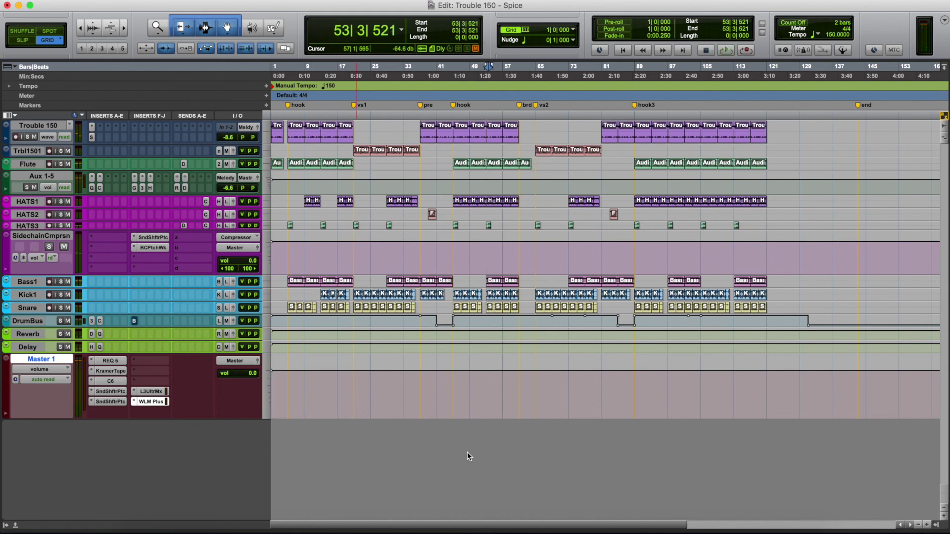